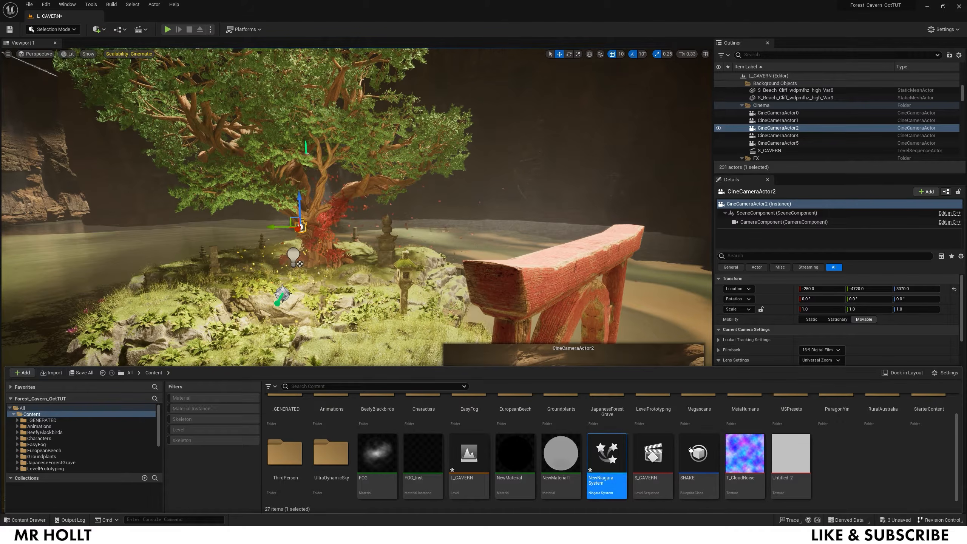
Step: Open NewNiagaraSystem and remove the Wind Force and Aerodynamic Drag modules from the HangingParticulates emitter
{"action": "double_click", "coordinate": [606, 455]}
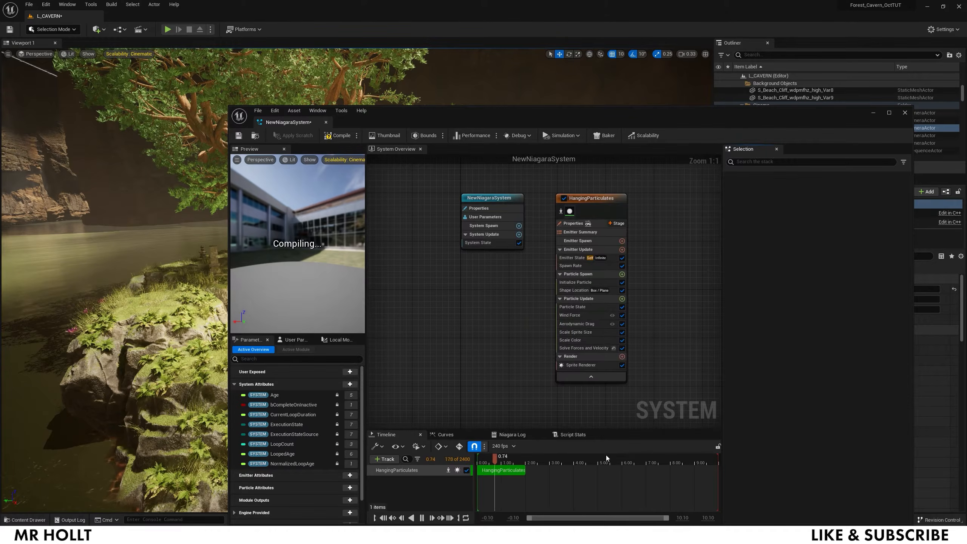
{"action": "right_click_drag", "start_coordinate": [510, 275], "coordinate": [497, 277]}
{"action": "left_click", "coordinate": [569, 206]}
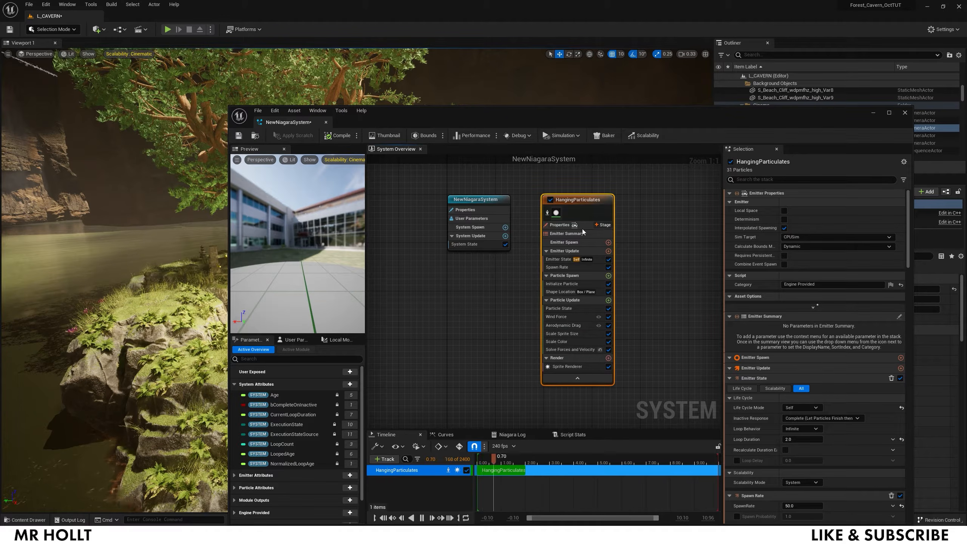
{"action": "left_click", "coordinate": [569, 318]}
{"action": "key", "text": "Delete"}
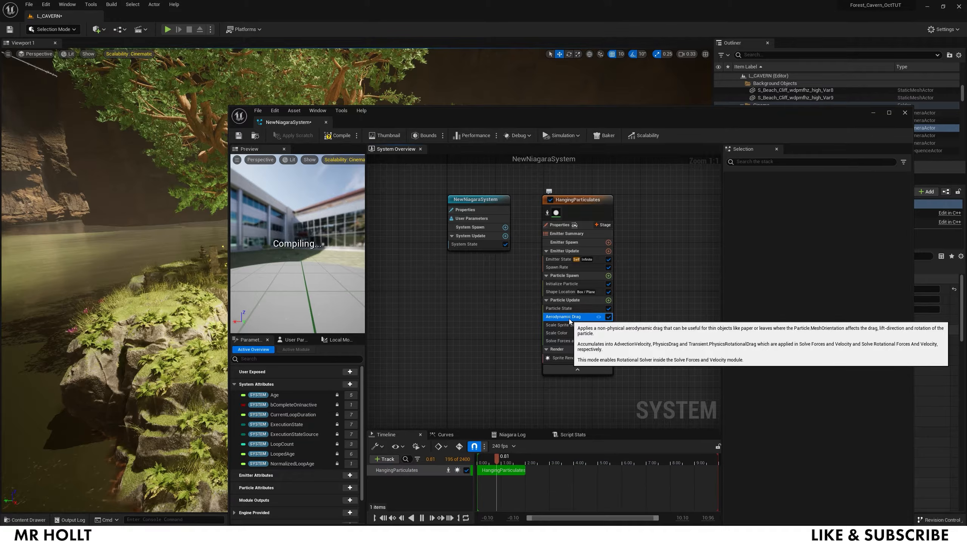
{"action": "key", "text": "Delete"}
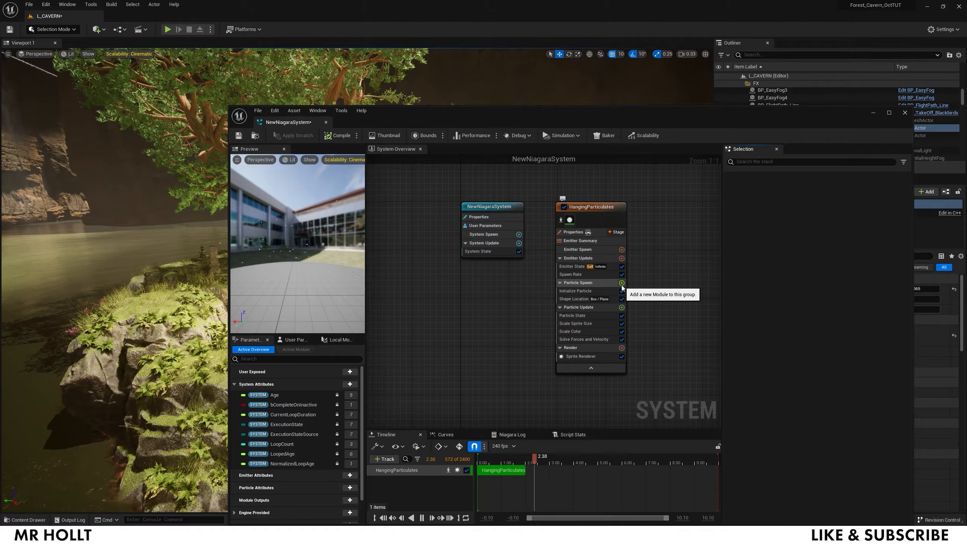
Step: Add an Add Velocity module to the emitter's Particle Spawn group
{"action": "left_click", "coordinate": [621, 283]}
{"action": "type", "text": "add"}
{"action": "left_click", "coordinate": [483, 374]}
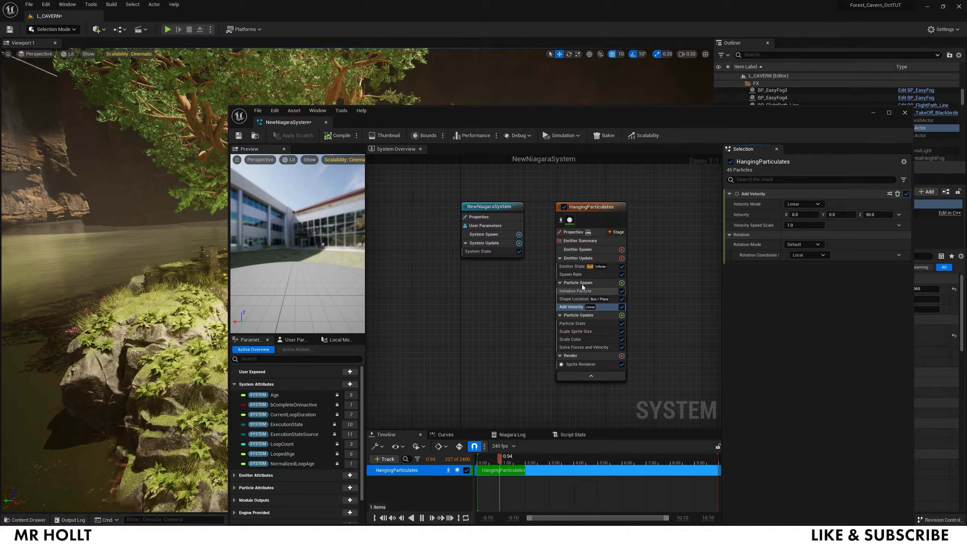
Step: Add the Vector Noise Force and Curl Noise Force modules to the emitter's Particle Update group
{"action": "left_click", "coordinate": [622, 315]}
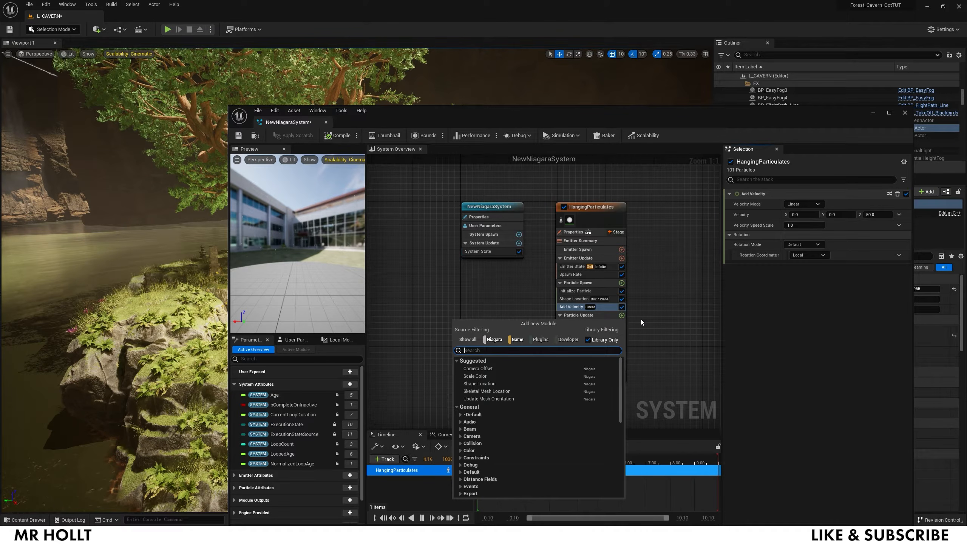
{"action": "type", "text": "vector"}
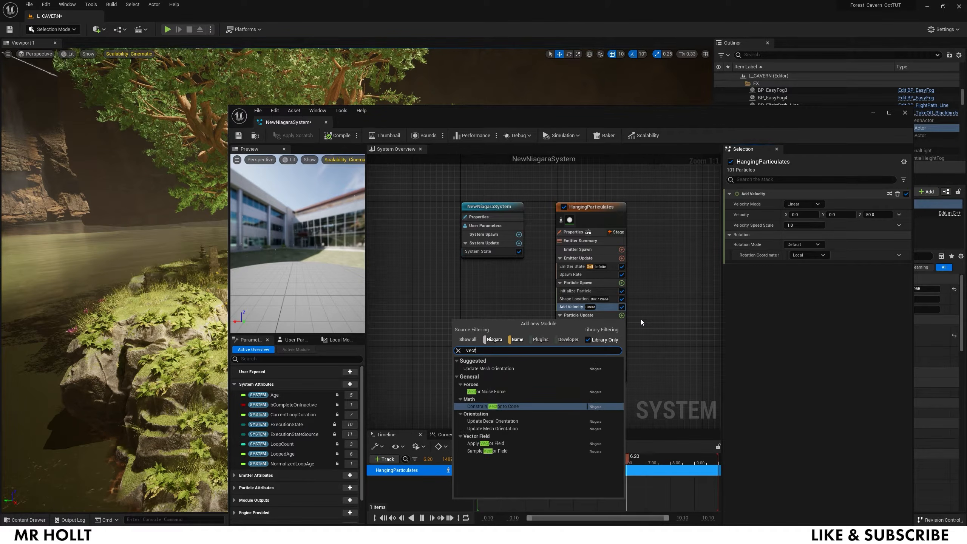
{"action": "left_click", "coordinate": [541, 391]}
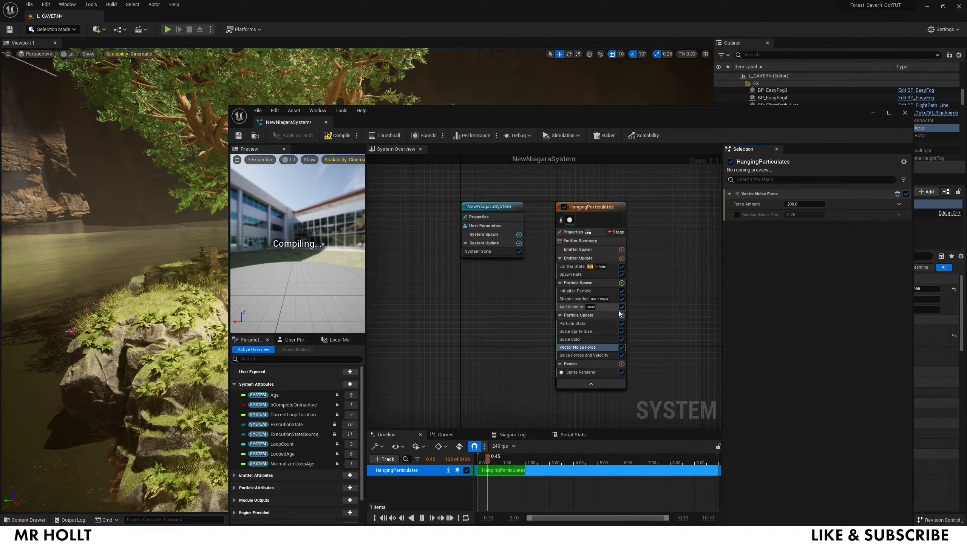
{"action": "left_click", "coordinate": [621, 316]}
{"action": "type", "text": "curl"}
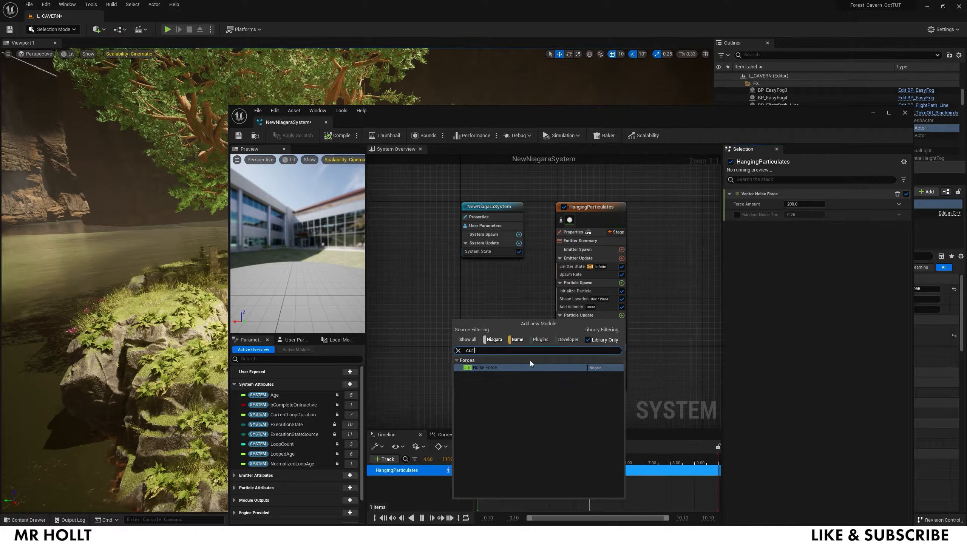
{"action": "left_click", "coordinate": [509, 368]}
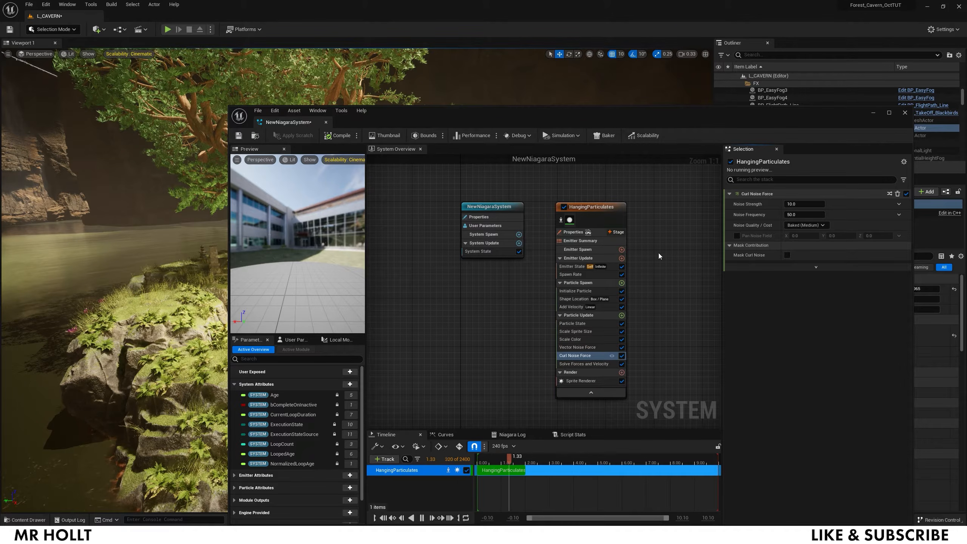
Step: Examine the HangingParticulates emitter's settings, from the particle spawn modules down to the sprite renderer
{"action": "right_click_drag", "start_coordinate": [661, 256], "coordinate": [613, 252]}
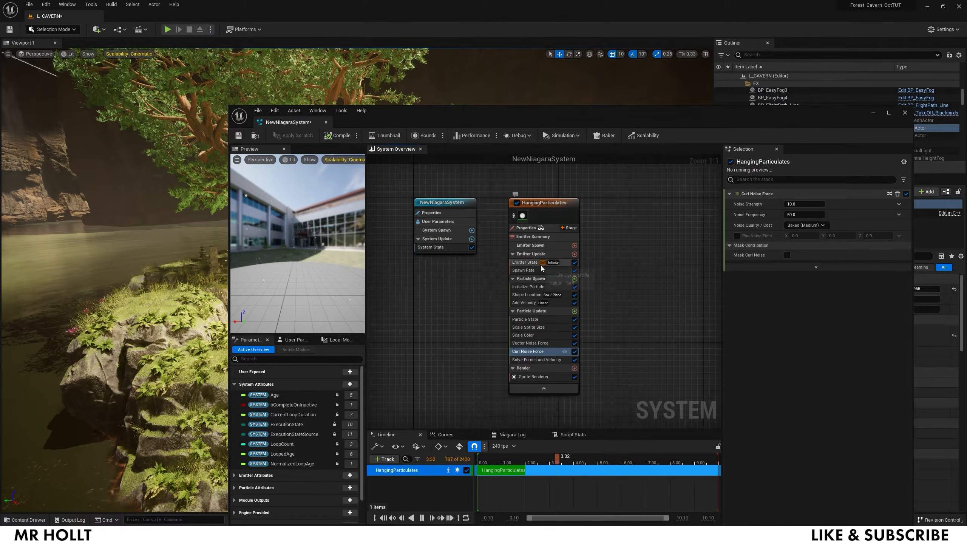
{"action": "left_click", "coordinate": [532, 287]}
{"action": "left_click", "coordinate": [532, 295]}
{"action": "left_click", "coordinate": [516, 303]}
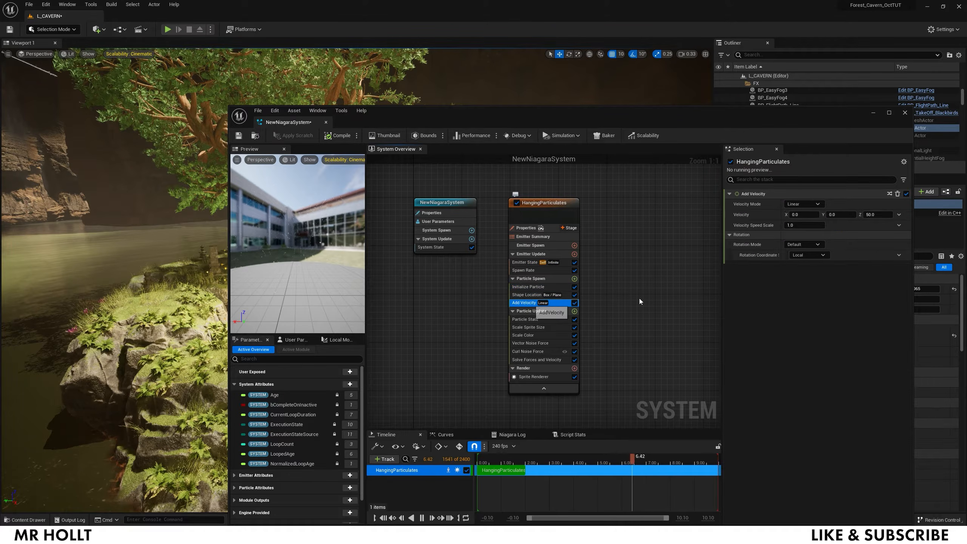
{"action": "left_click", "coordinate": [527, 295]}
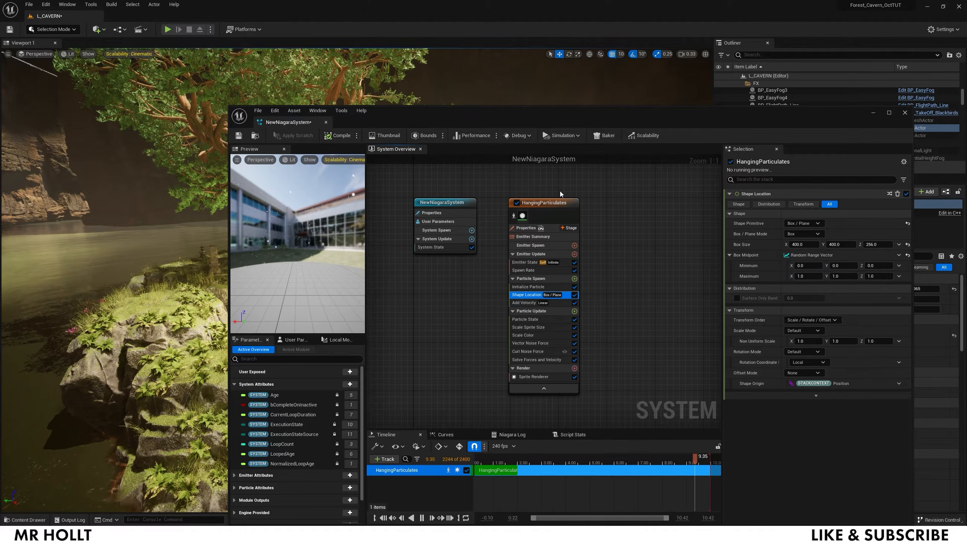
{"action": "left_click", "coordinate": [548, 205]}
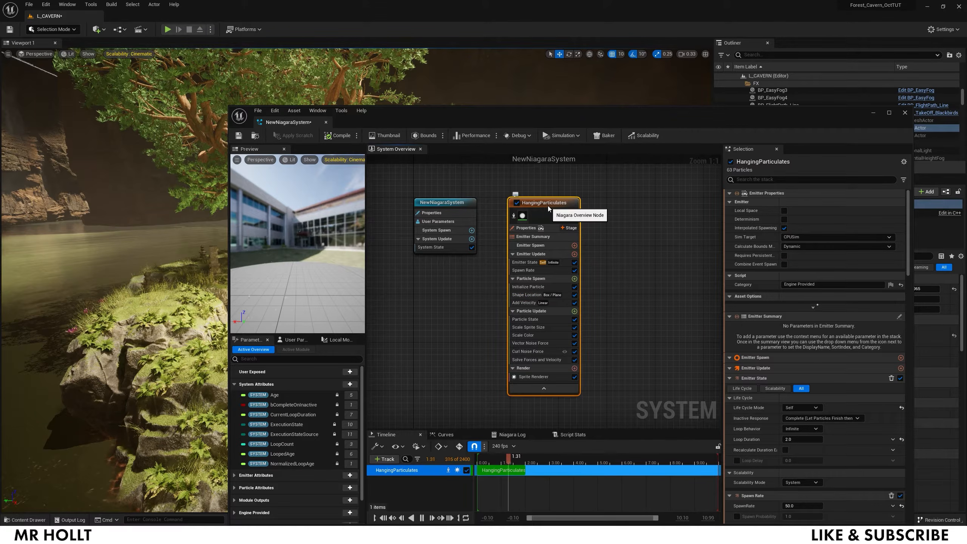
{"action": "scroll", "coordinate": [802, 214], "scroll_direction": "down", "scroll_amount": 5}
{"action": "scroll", "coordinate": [800, 215], "scroll_direction": "down", "scroll_amount": 10}
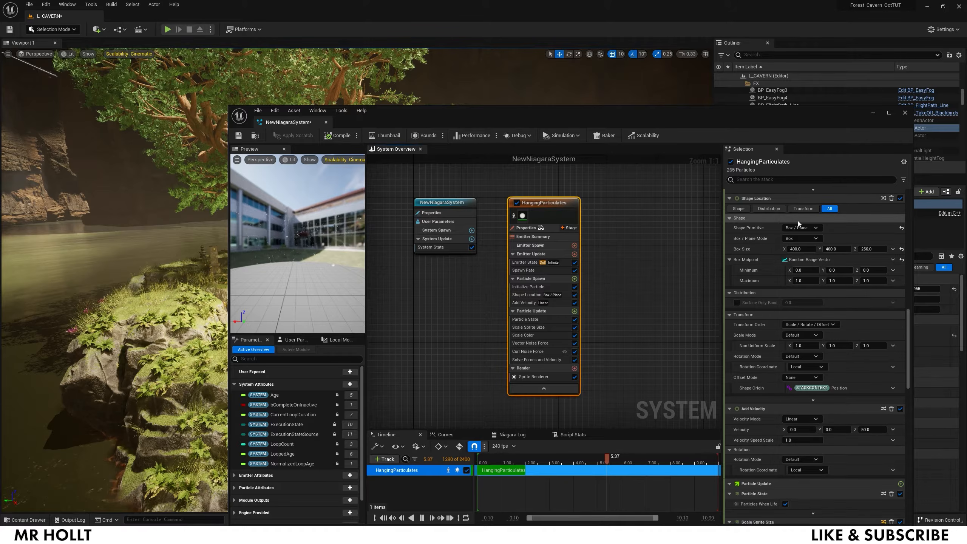
{"action": "scroll", "coordinate": [798, 221], "scroll_direction": "down", "scroll_amount": 12}
{"action": "scroll", "coordinate": [799, 222], "scroll_direction": "down", "scroll_amount": 3}
{"action": "scroll", "coordinate": [797, 238], "scroll_direction": "down", "scroll_amount": 3}
{"action": "scroll", "coordinate": [824, 439], "scroll_direction": "down", "scroll_amount": 10}
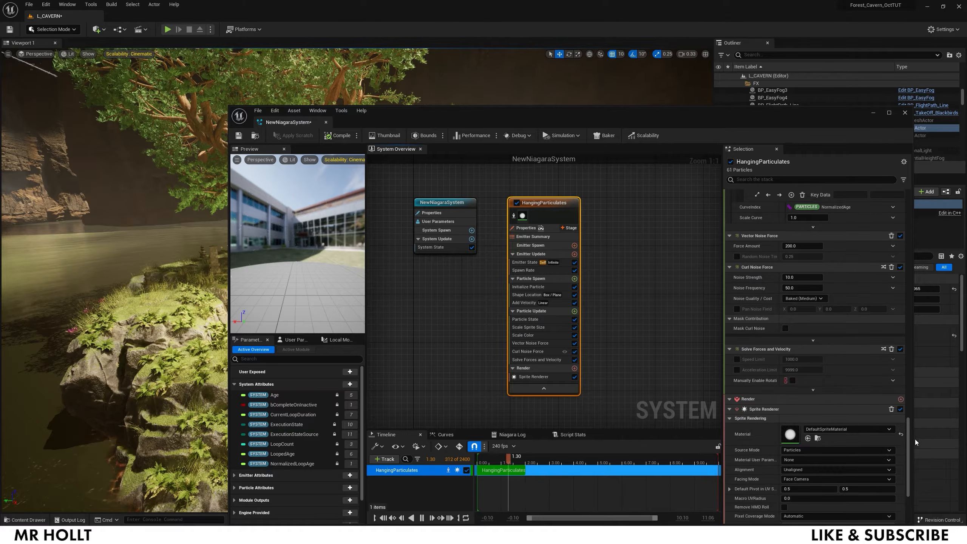
{"action": "left_click_drag", "start_coordinate": [910, 441], "coordinate": [890, 207]}
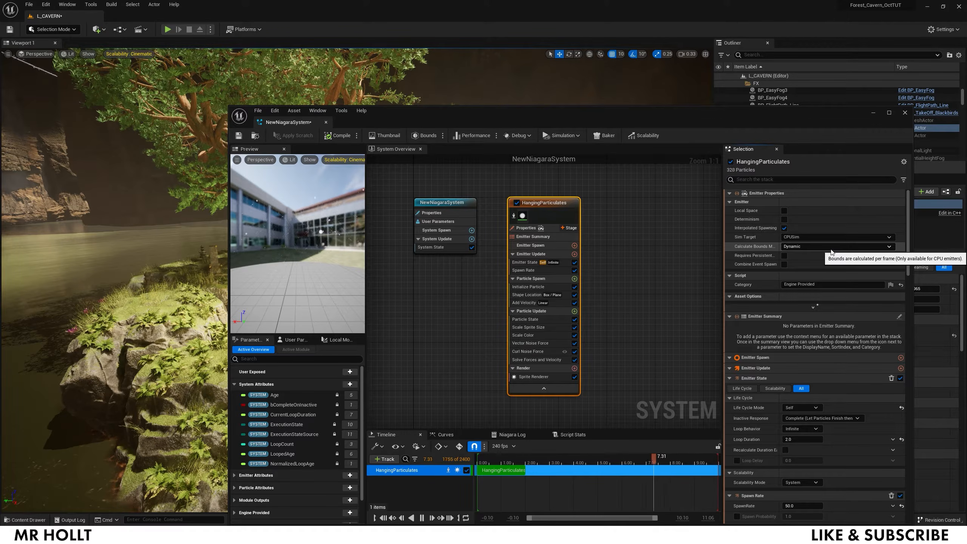
Step: Set the Life Cycle Mode in the Emitter State module to System
{"action": "scroll", "coordinate": [831, 251], "scroll_direction": "down", "scroll_amount": 5}
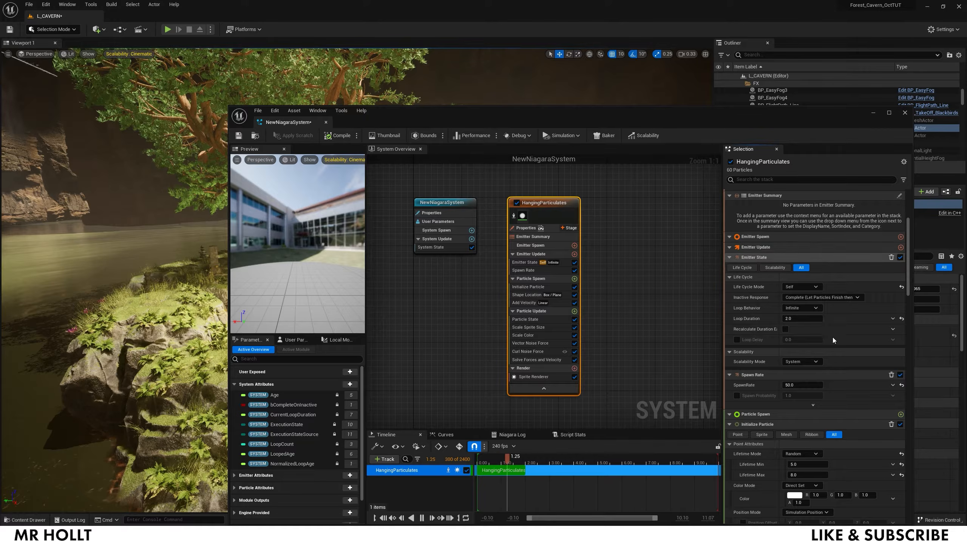
{"action": "left_click", "coordinate": [816, 290]}
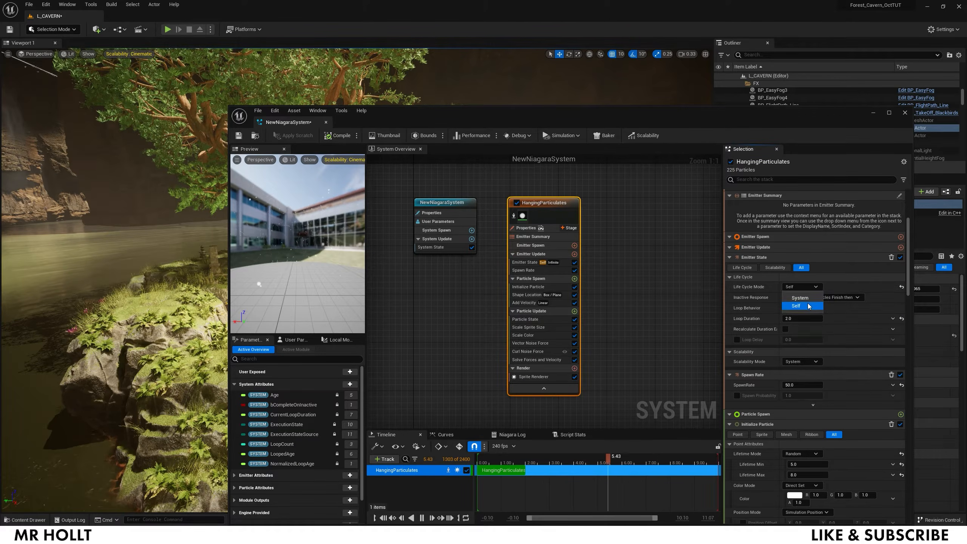
{"action": "left_click", "coordinate": [802, 305]}
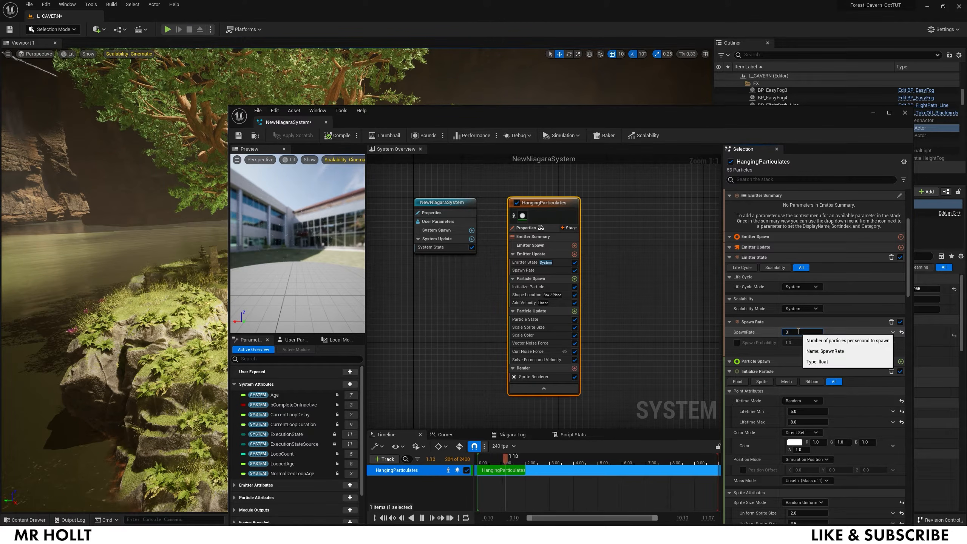
Step: Try a SpawnRate of 100 in the Spawn Rate module
{"action": "left_click_drag", "start_coordinate": [799, 332], "coordinate": [727, 327]}
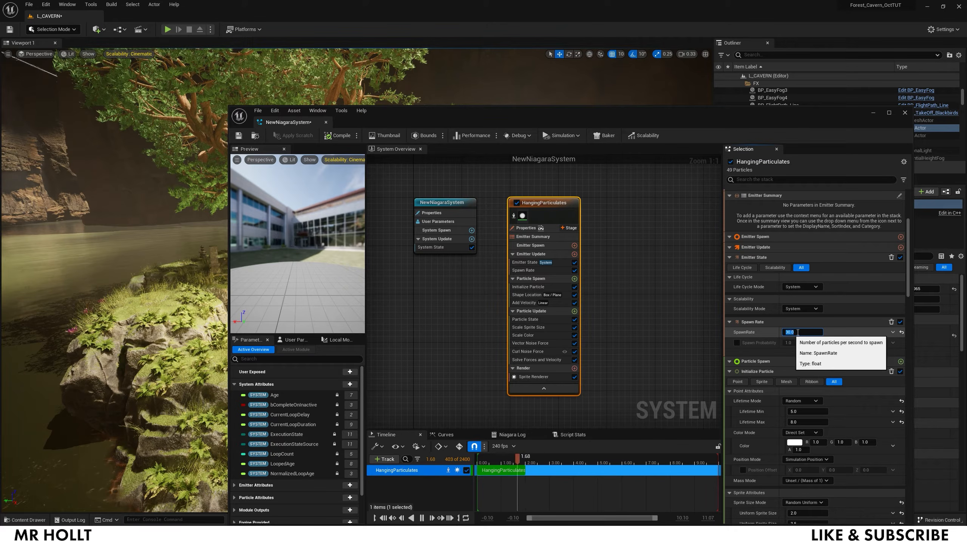
{"action": "type", "text": "100"}
{"action": "key", "text": "Return"}
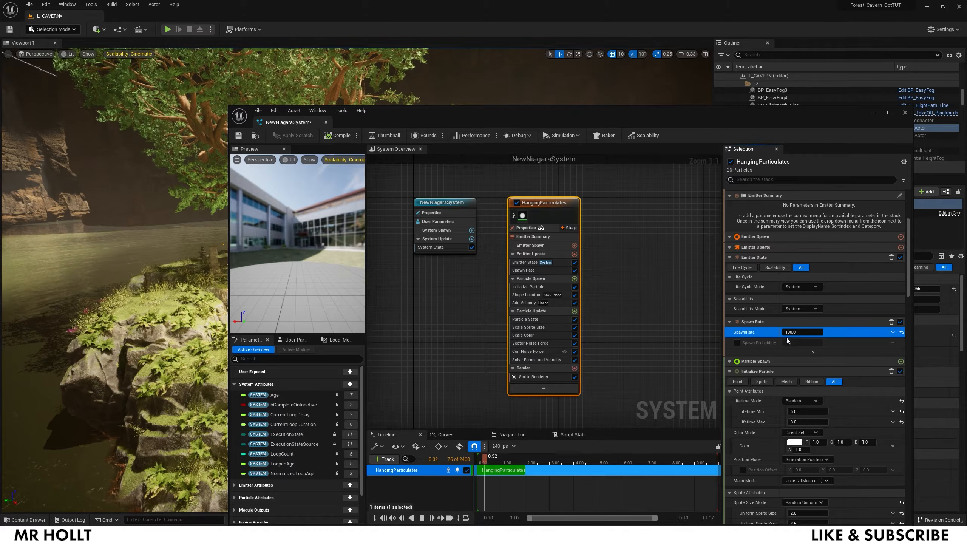
Step: Set the emitter's SpawnRate to 30
{"action": "left_click_drag", "start_coordinate": [803, 331], "coordinate": [792, 329]}
{"action": "left_click", "coordinate": [792, 330]}
{"action": "key", "text": "Return"}
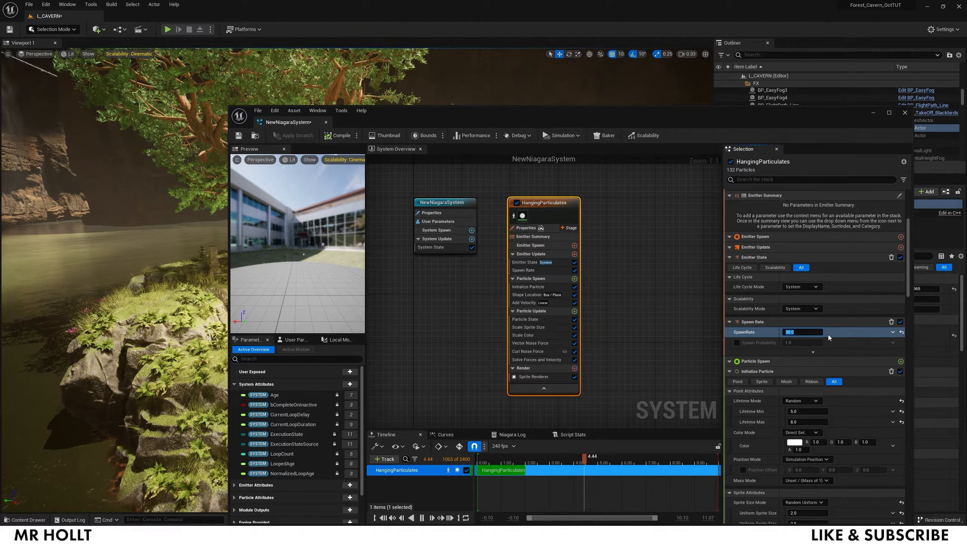
Step: Set the Lifetime Mode in Initialize Particle to Direct Set with a lifetime of 5
{"action": "scroll", "coordinate": [828, 334], "scroll_direction": "down", "scroll_amount": 2}
{"action": "scroll", "coordinate": [828, 336], "scroll_direction": "down", "scroll_amount": 1}
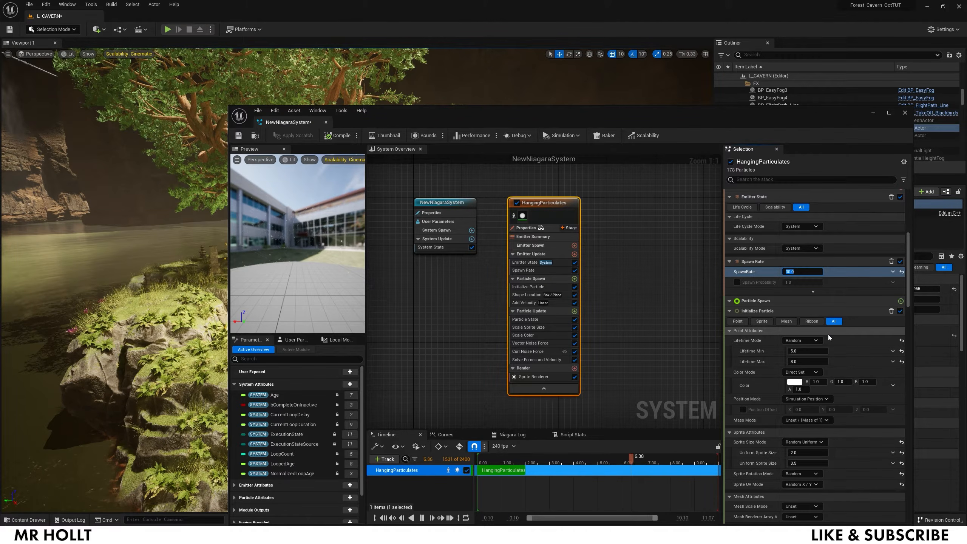
{"action": "scroll", "coordinate": [828, 334], "scroll_direction": "down", "scroll_amount": 1}
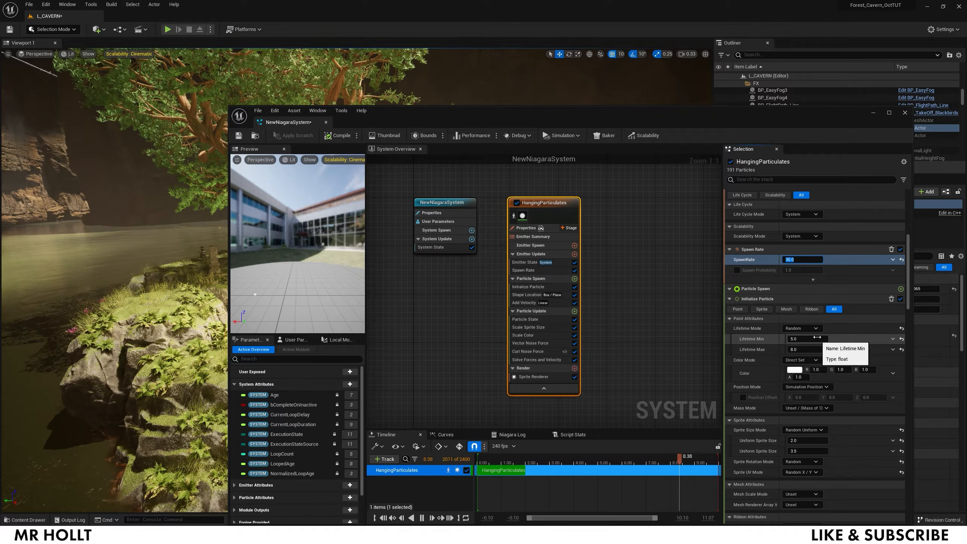
{"action": "left_click", "coordinate": [816, 329]}
{"action": "left_click", "coordinate": [809, 340]}
{"action": "left_click", "coordinate": [812, 338]}
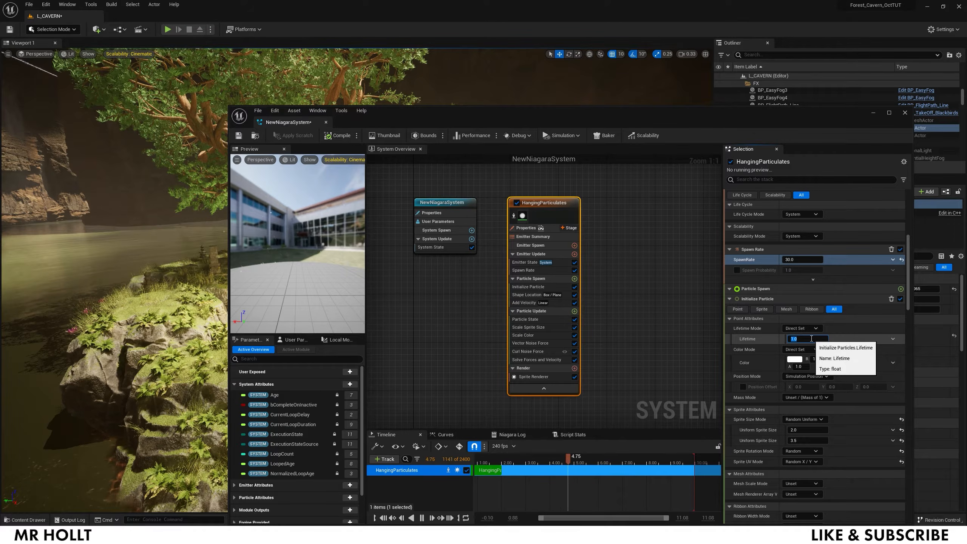
{"action": "type", "text": "5"}
{"action": "key", "text": "Return"}
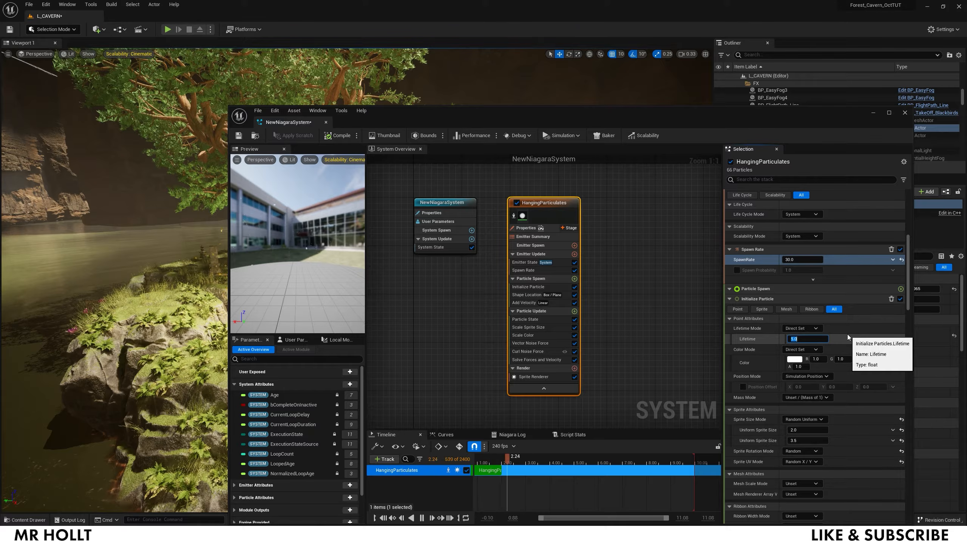
Step: Set the particles' Color Mode to Random Range and make Color Minimum a bright yellow (sRGB FFE534FF)
{"action": "scroll", "coordinate": [845, 340], "scroll_direction": "down", "scroll_amount": 1}
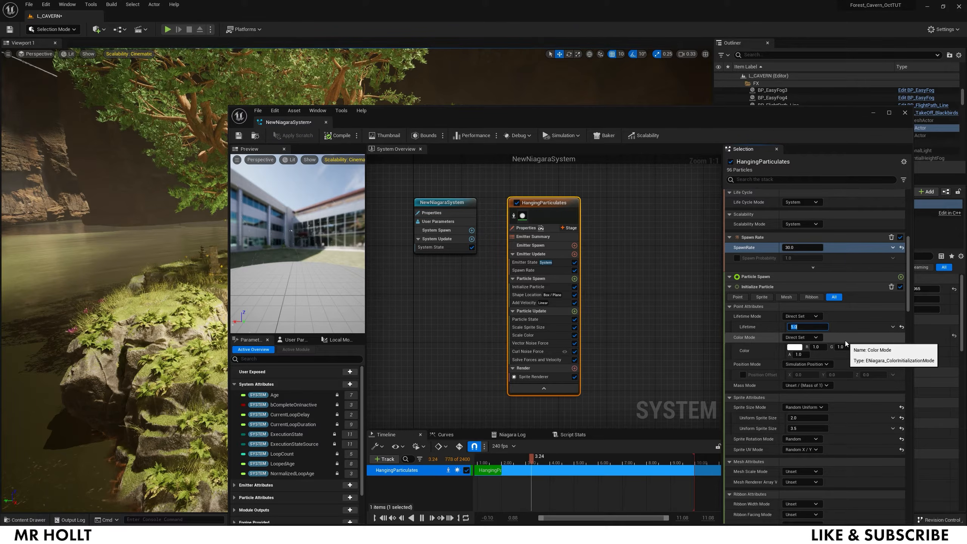
{"action": "left_click", "coordinate": [818, 337]}
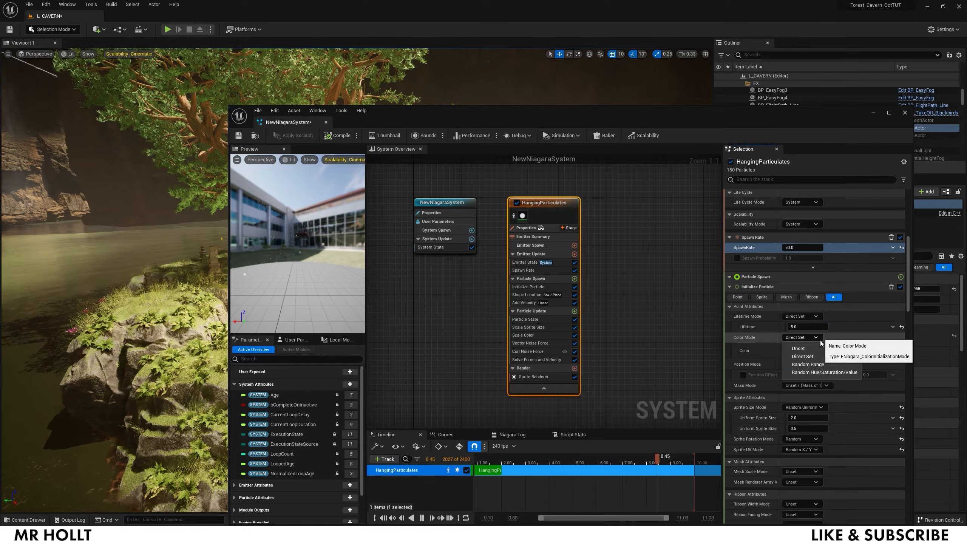
{"action": "left_click", "coordinate": [817, 365]}
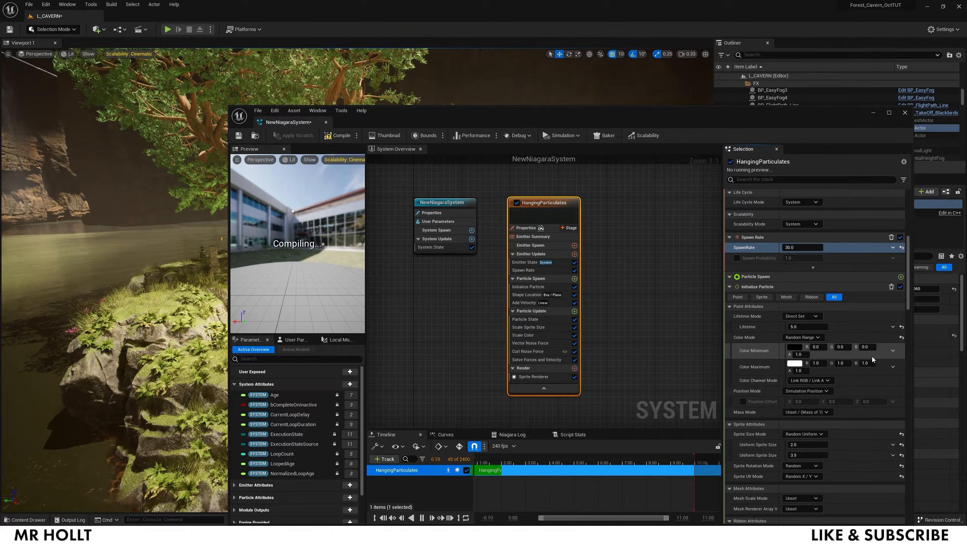
{"action": "left_click", "coordinate": [796, 348]}
{"action": "left_click_drag", "start_coordinate": [855, 406], "coordinate": [910, 353]}
{"action": "left_click_drag", "start_coordinate": [867, 418], "coordinate": [869, 416]}
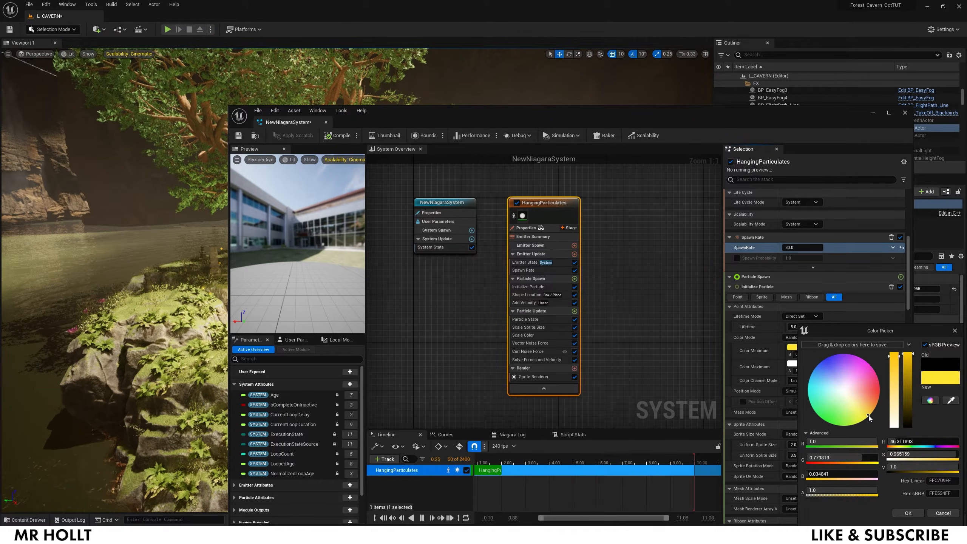
{"action": "left_click", "coordinate": [908, 513]}
Step: Set the particles' Color Maximum to a saturated orange (sRGB FF9800FF)
{"action": "left_click", "coordinate": [792, 364]}
{"action": "left_click_drag", "start_coordinate": [856, 392], "coordinate": [884, 404]}
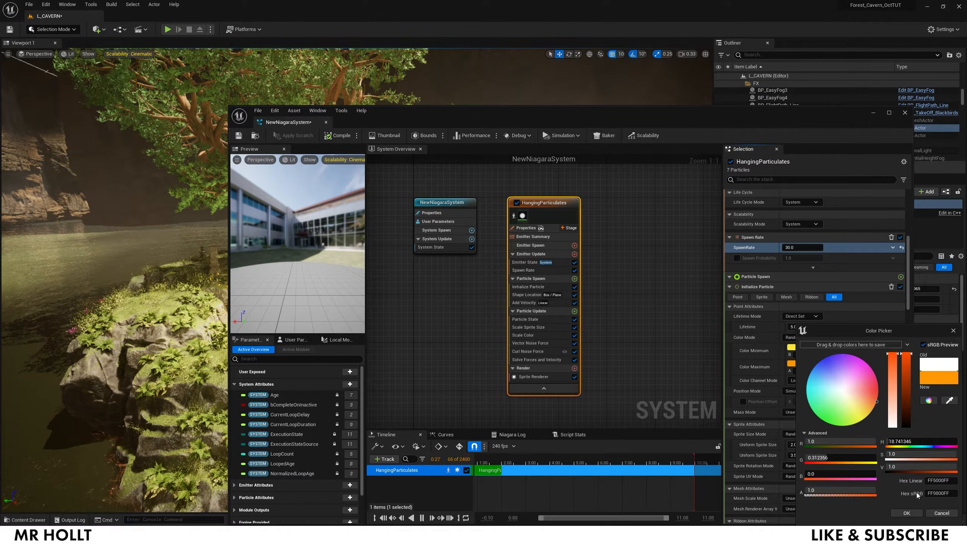
{"action": "left_click", "coordinate": [917, 514]}
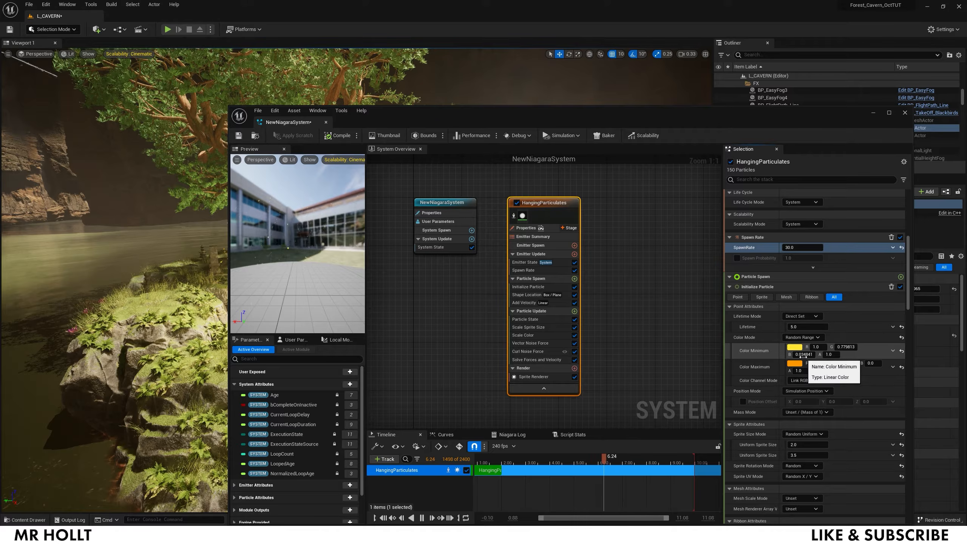
Step: Set the Uniform Sprite Size Min in Initialize Particle to 0.75
{"action": "scroll", "coordinate": [804, 355], "scroll_direction": "down", "scroll_amount": 3}
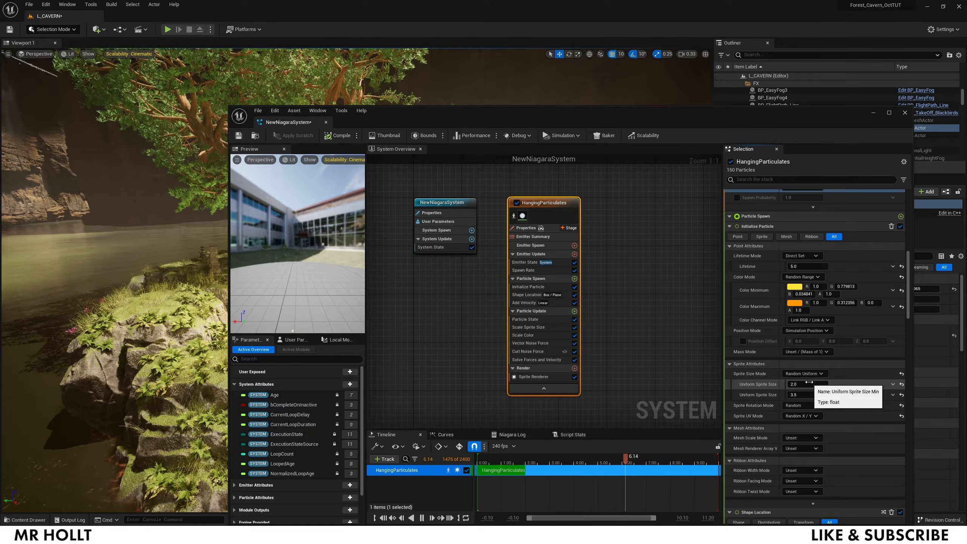
{"action": "left_click", "coordinate": [810, 384]}
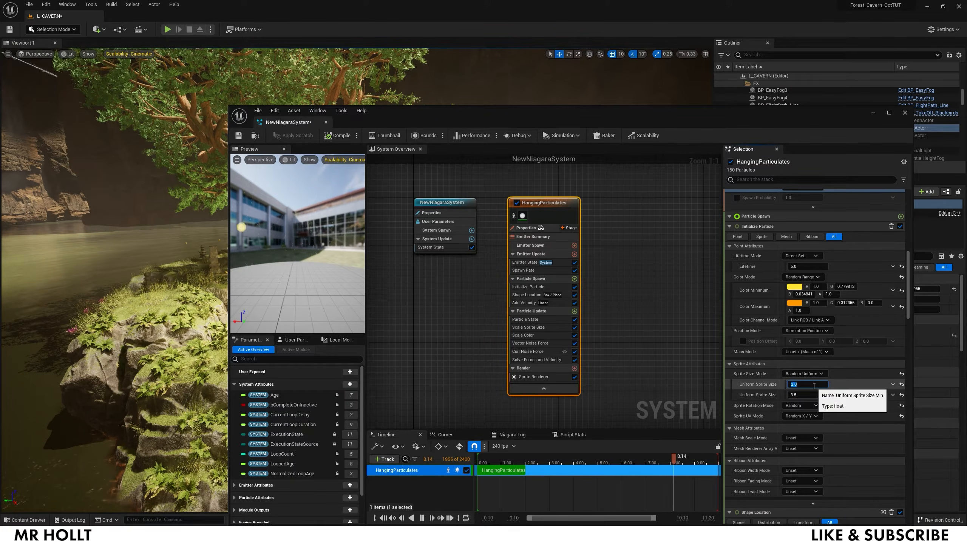
{"action": "type", "text": "0.75"}
{"action": "key", "text": "Return"}
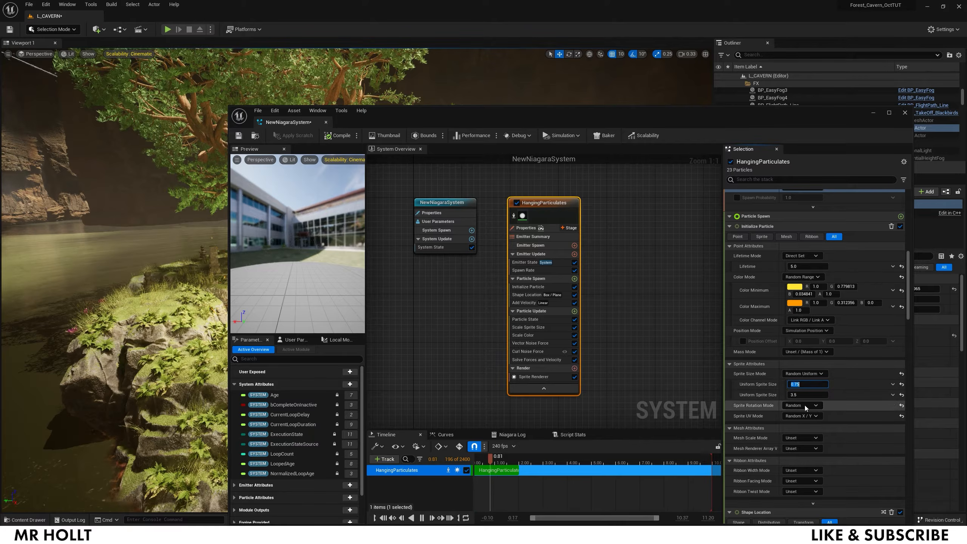
Step: Drive Uniform Sprite Size Max with a Random Range Float, with a minimum of 1 and a maximum of 7
{"action": "left_click", "coordinate": [893, 396]}
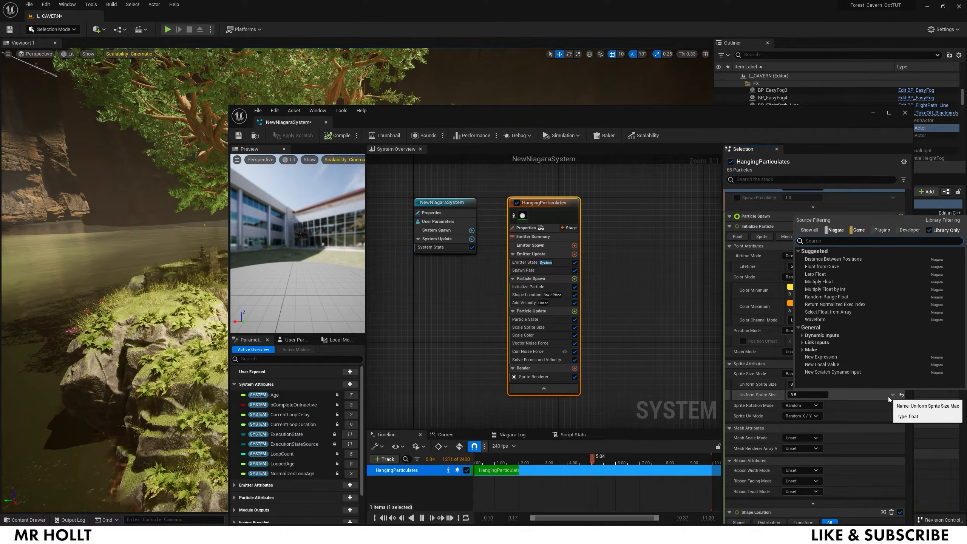
{"action": "left_click", "coordinate": [844, 299]}
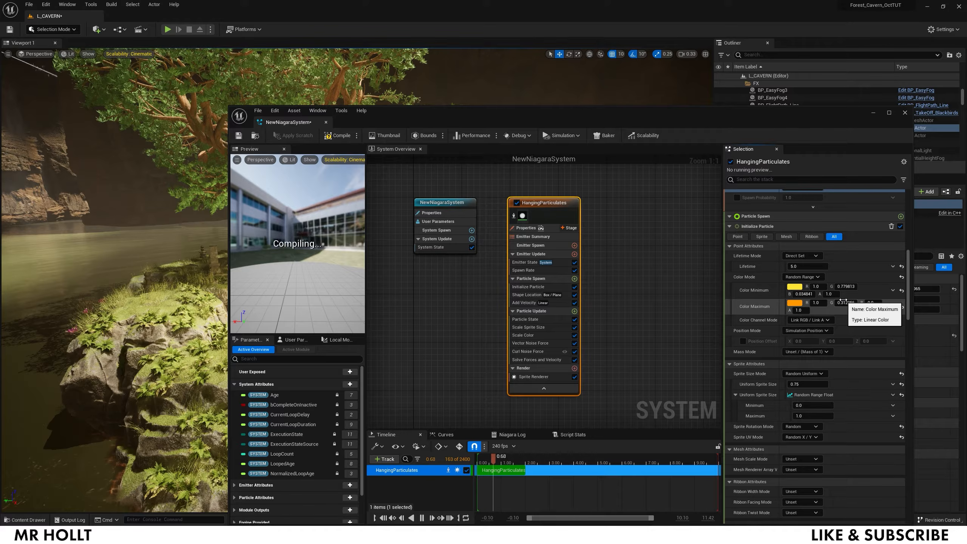
{"action": "left_click", "coordinate": [816, 404]}
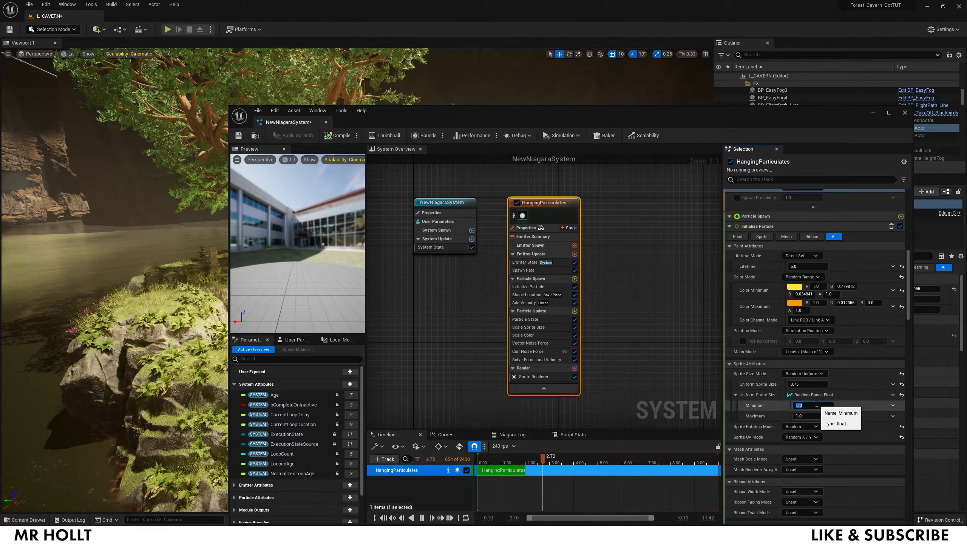
{"action": "left_click", "coordinate": [810, 415]}
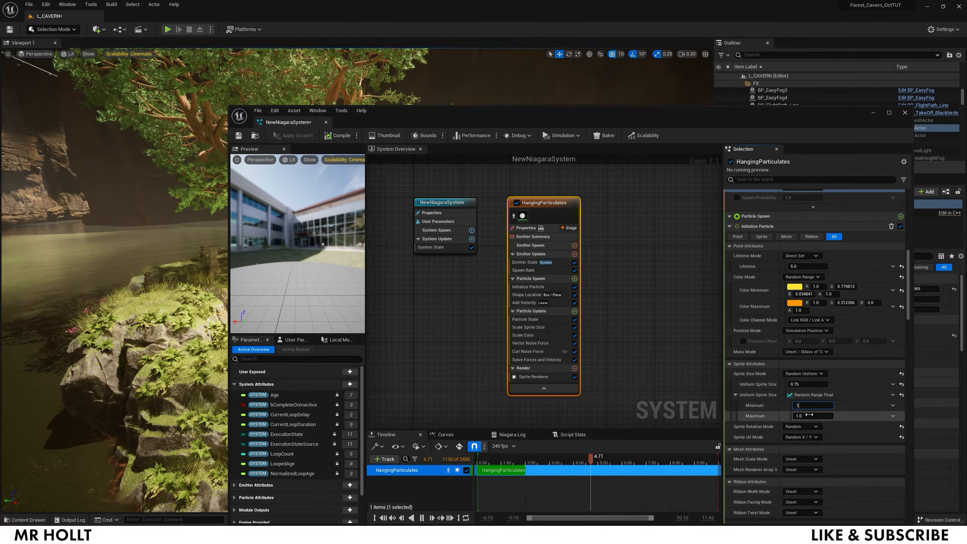
{"action": "type", "text": "7"}
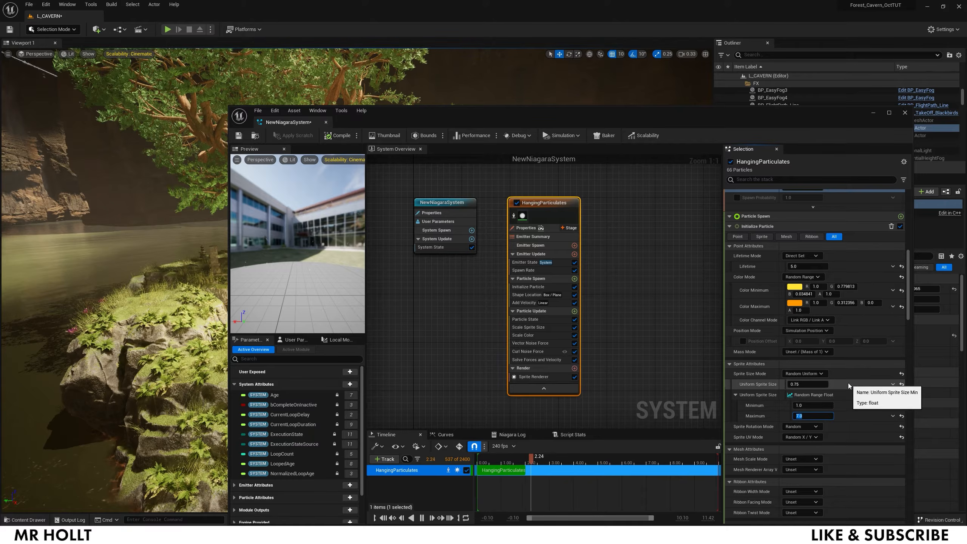
{"action": "key", "text": "Return"}
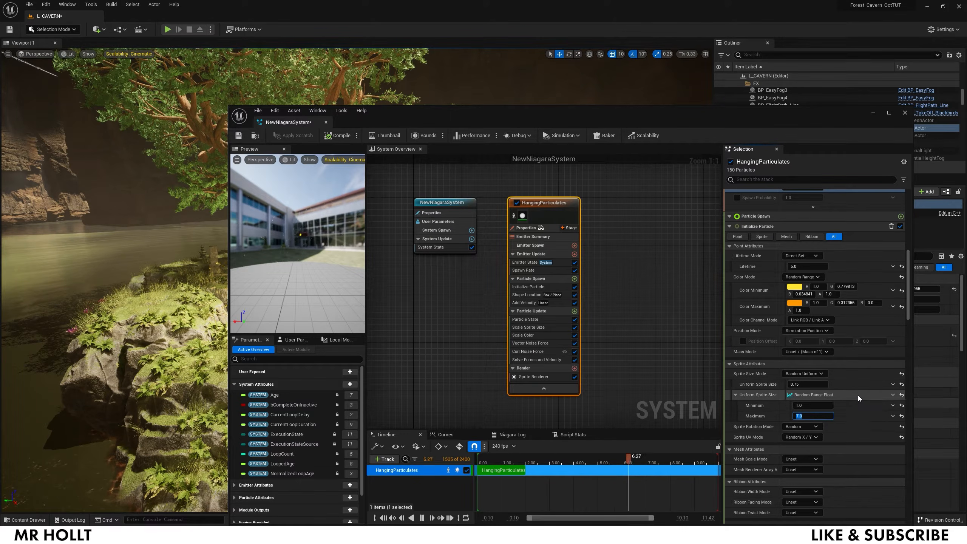
Step: Change both the Sprite Rotation Mode and the Sprite UV Mode in Initialize Particle to Unset
{"action": "scroll", "coordinate": [858, 396], "scroll_direction": "down", "scroll_amount": 1}
{"action": "scroll", "coordinate": [859, 396], "scroll_direction": "down", "scroll_amount": 1}
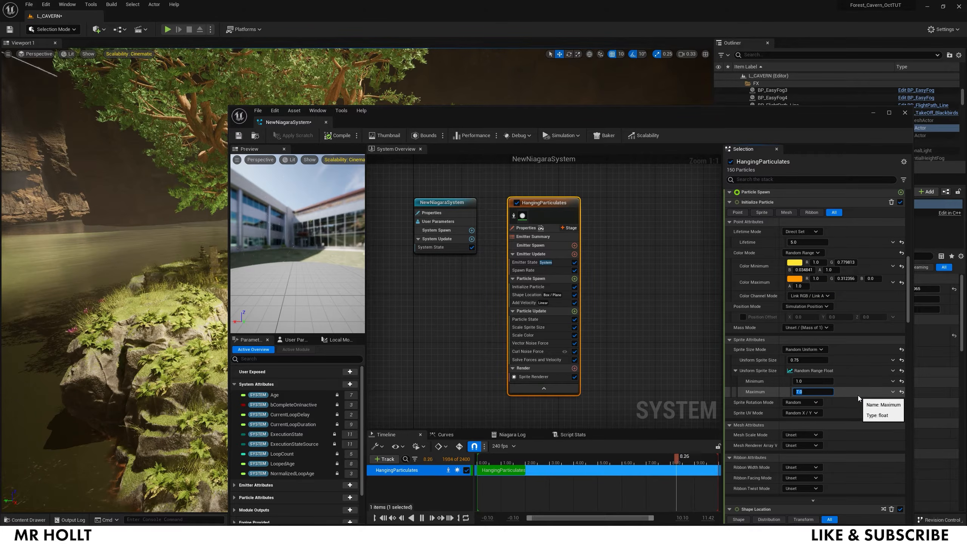
{"action": "scroll", "coordinate": [858, 395], "scroll_direction": "down", "scroll_amount": 1}
{"action": "left_click", "coordinate": [818, 391]}
{"action": "left_click", "coordinate": [815, 402]}
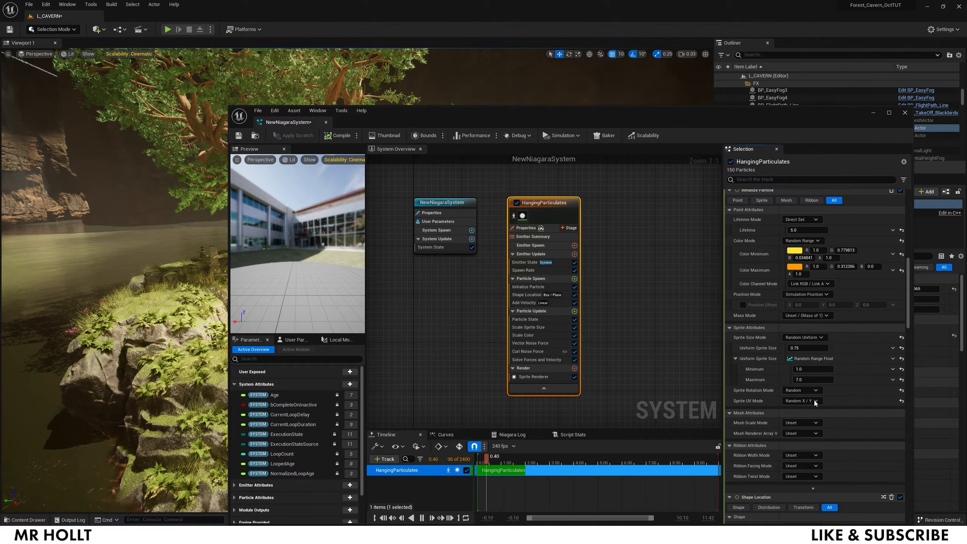
{"action": "left_click", "coordinate": [808, 401]}
{"action": "left_click", "coordinate": [817, 402]}
{"action": "left_click", "coordinate": [817, 401]}
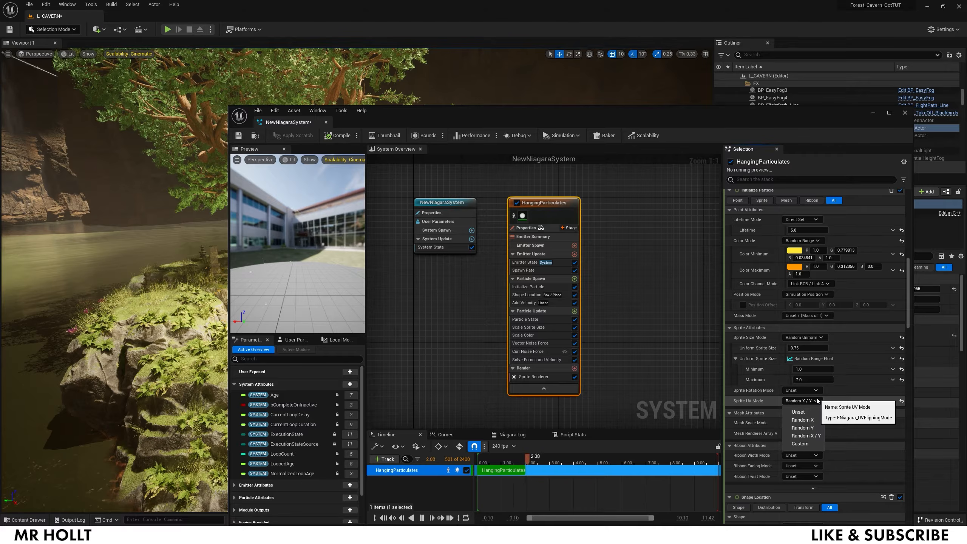
{"action": "left_click", "coordinate": [799, 412]}
Step: Reset the Box Midpoint in Shape Location to its default, removing the Random Range Vector
{"action": "scroll", "coordinate": [838, 400], "scroll_direction": "down", "scroll_amount": 5}
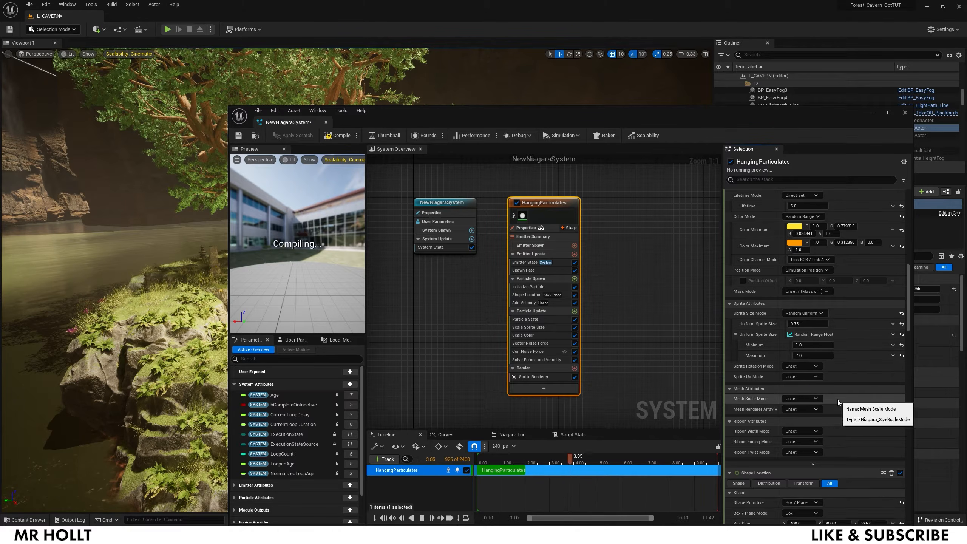
{"action": "scroll", "coordinate": [838, 399], "scroll_direction": "down", "scroll_amount": 10}
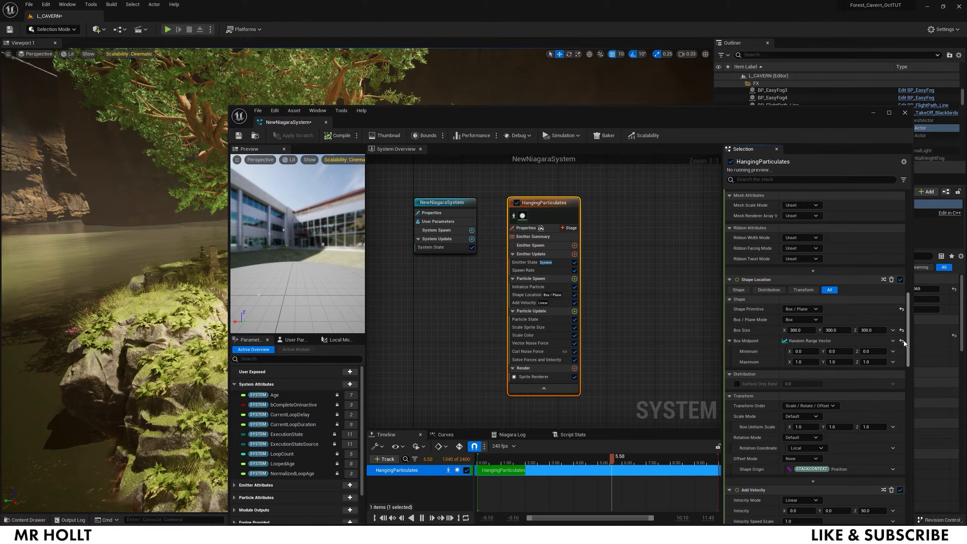
{"action": "left_click", "coordinate": [904, 340]}
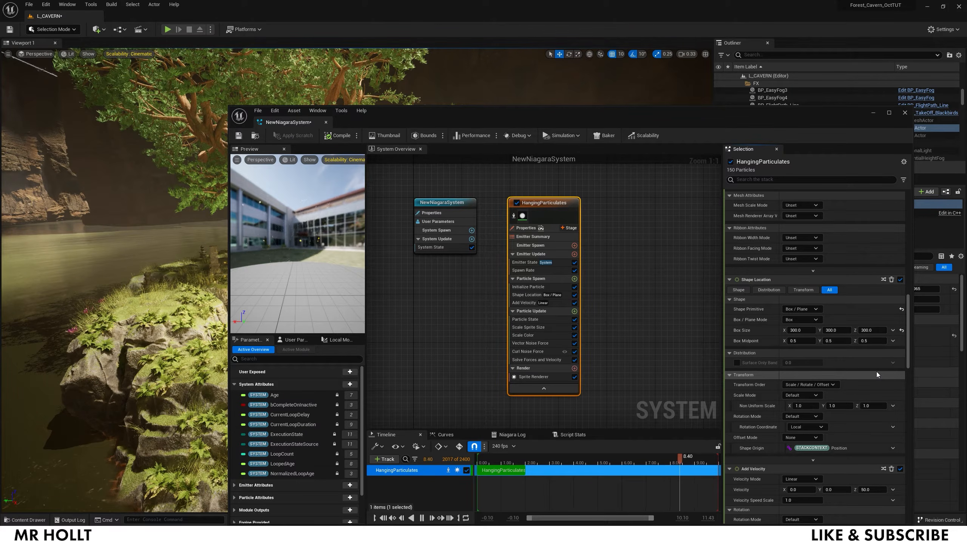
Step: Assign a Random Vector dynamic input to the Velocity in the Add Velocity module
{"action": "scroll", "coordinate": [877, 372], "scroll_direction": "down", "scroll_amount": 5}
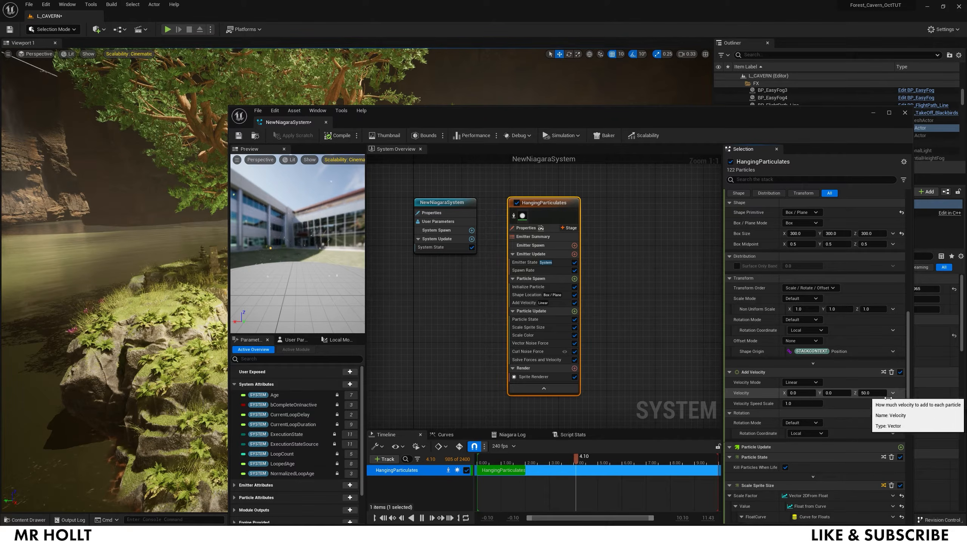
{"action": "left_click", "coordinate": [893, 393]}
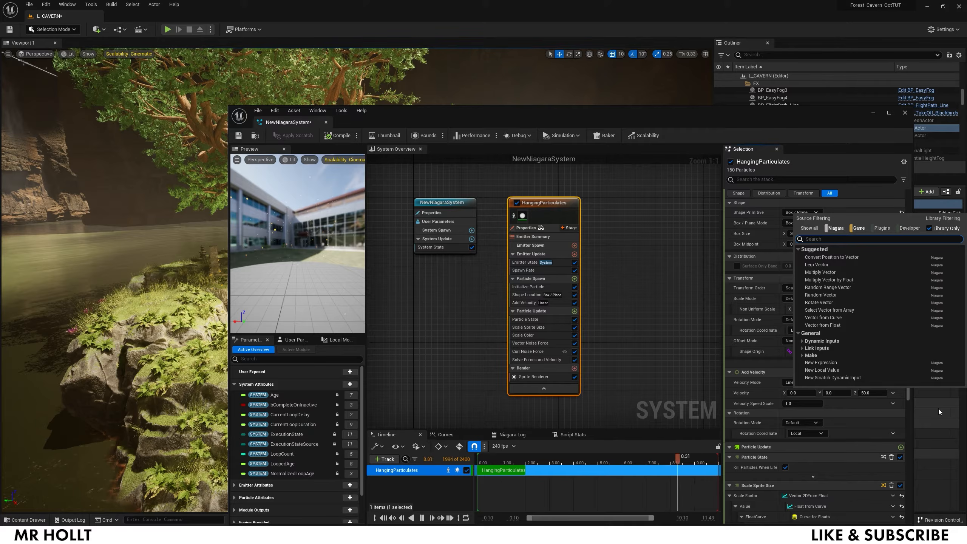
{"action": "type", "text": "r"}
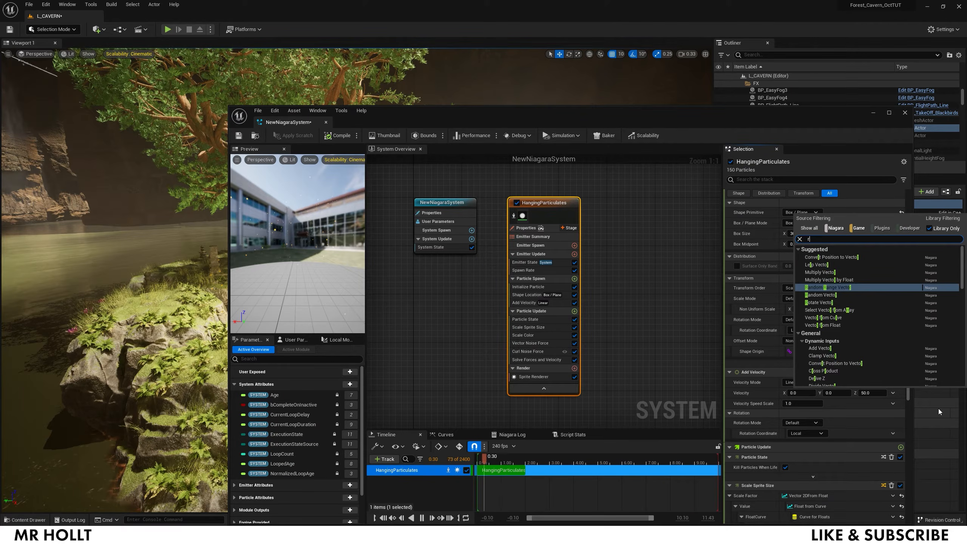
{"action": "type", "text": "and"}
{"action": "left_click", "coordinate": [850, 265]}
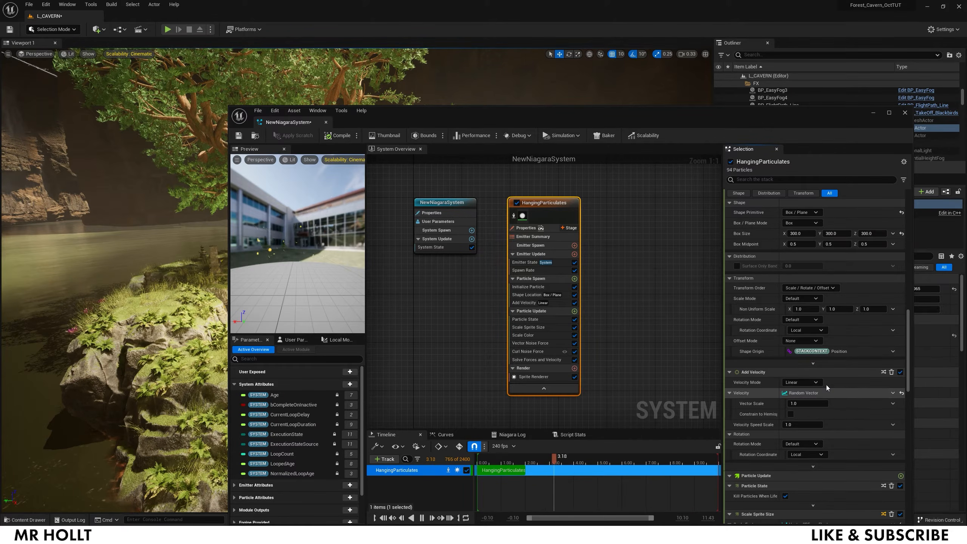
Step: Delete the existing Scale Sprite Size module from the emitter's Particle Update group
{"action": "scroll", "coordinate": [745, 424], "scroll_direction": "down", "scroll_amount": 5}
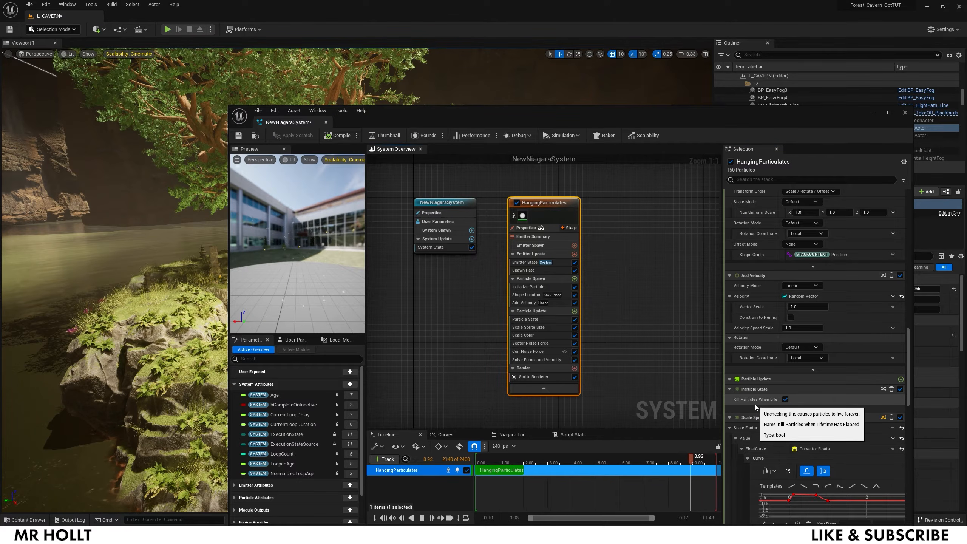
{"action": "scroll", "coordinate": [826, 363], "scroll_direction": "down", "scroll_amount": 3}
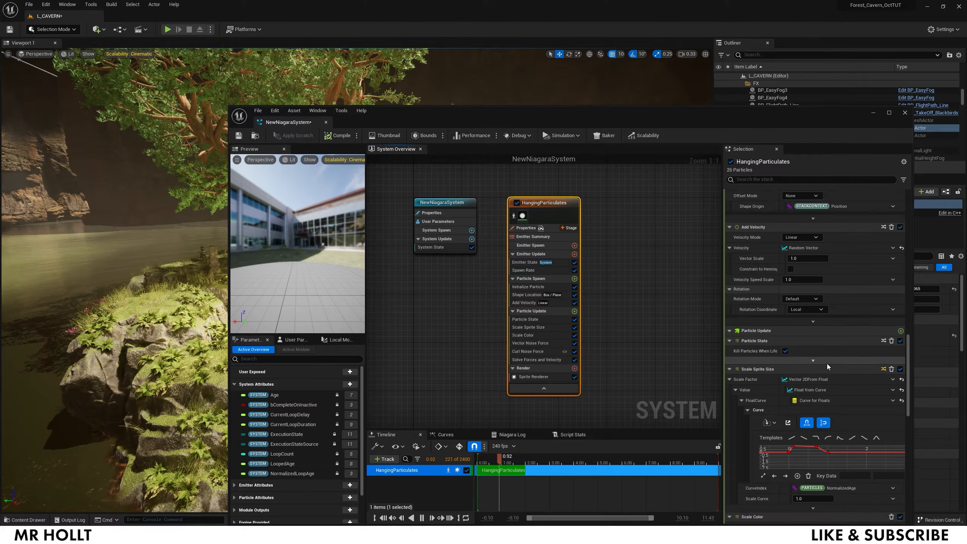
{"action": "scroll", "coordinate": [827, 364], "scroll_direction": "down", "scroll_amount": 3}
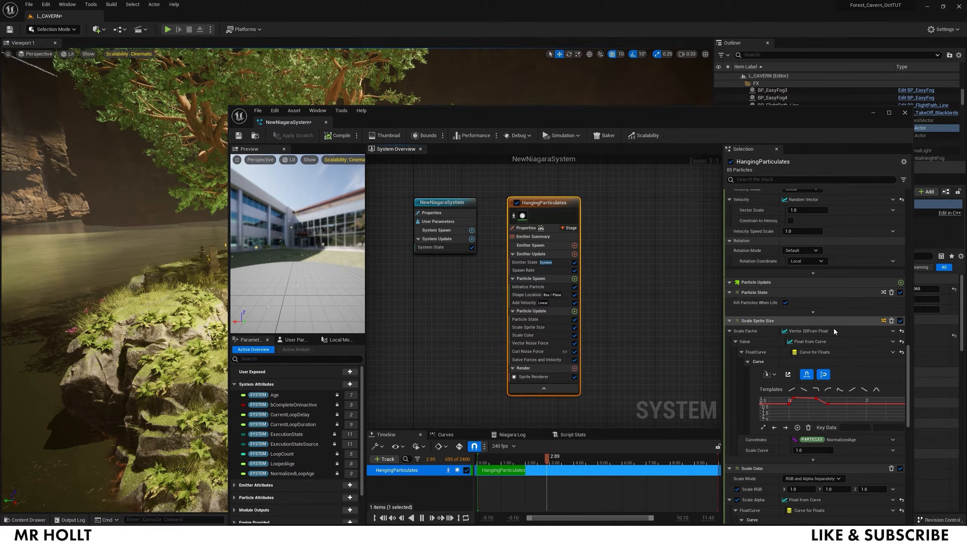
{"action": "left_click", "coordinate": [889, 323]}
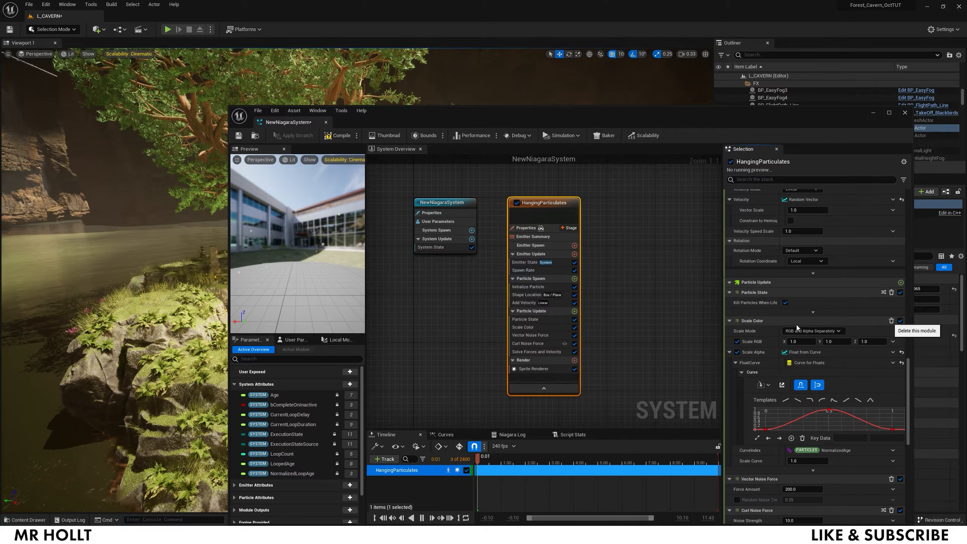
Step: Add a fresh Scale Sprite Size module to the emitter's Particle Update group
{"action": "left_click", "coordinate": [575, 311]}
{"action": "type", "text": "scl"}
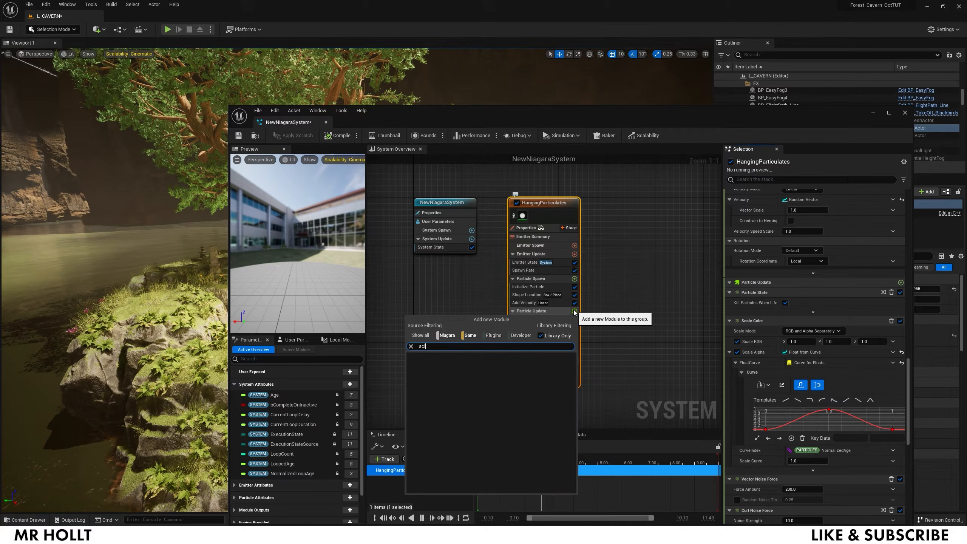
{"action": "key", "text": "BackSpace"}
{"action": "type", "text": "al"}
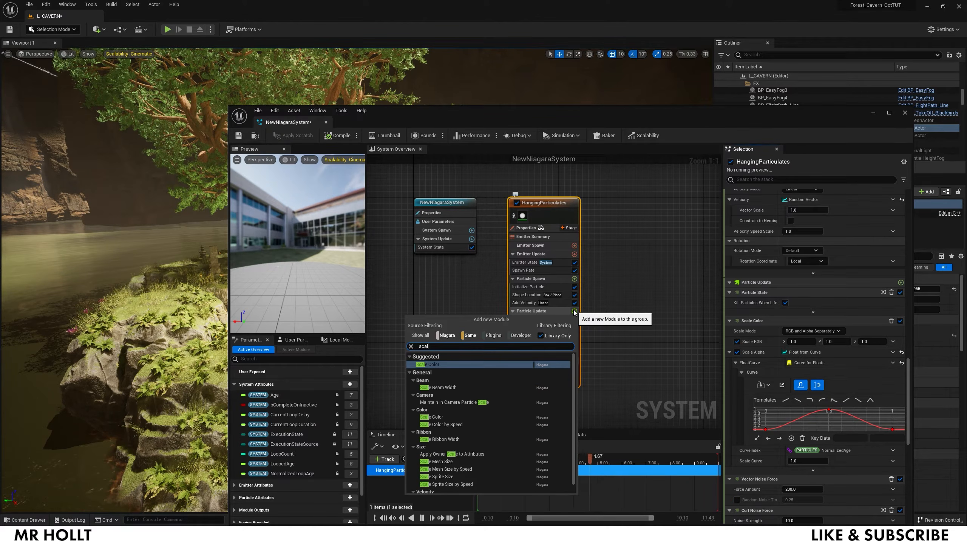
{"action": "type", "text": "e p"}
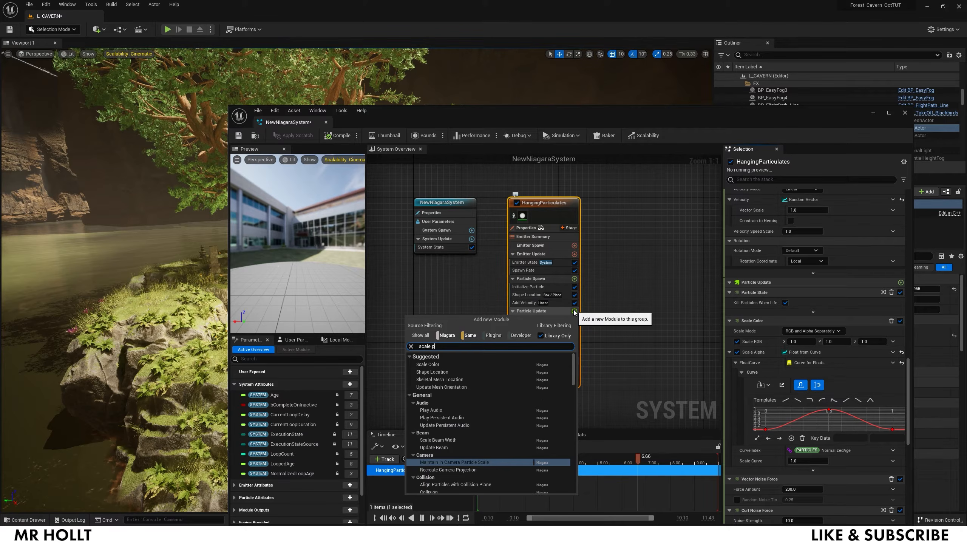
{"action": "key", "text": "BackSpace"}
{"action": "type", "text": "spri"}
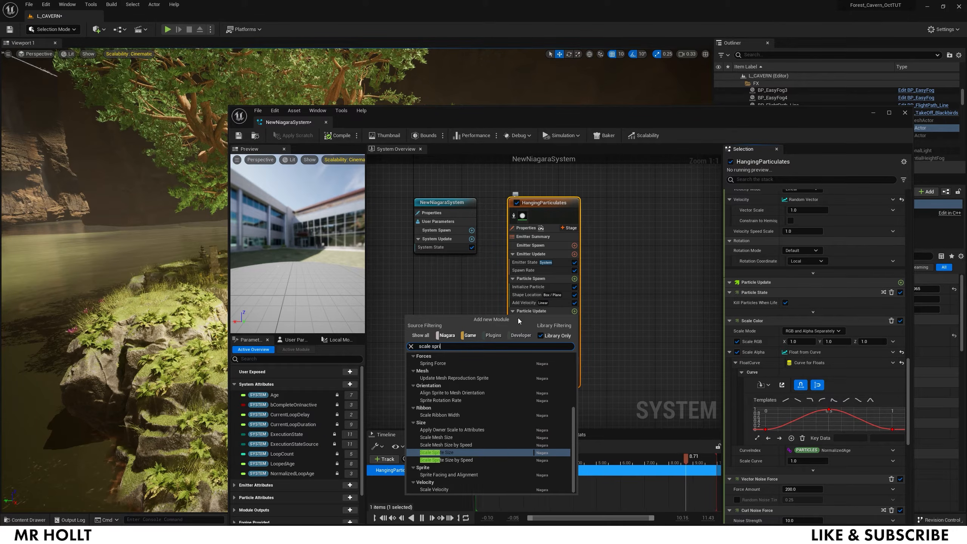
{"action": "left_click", "coordinate": [445, 453]}
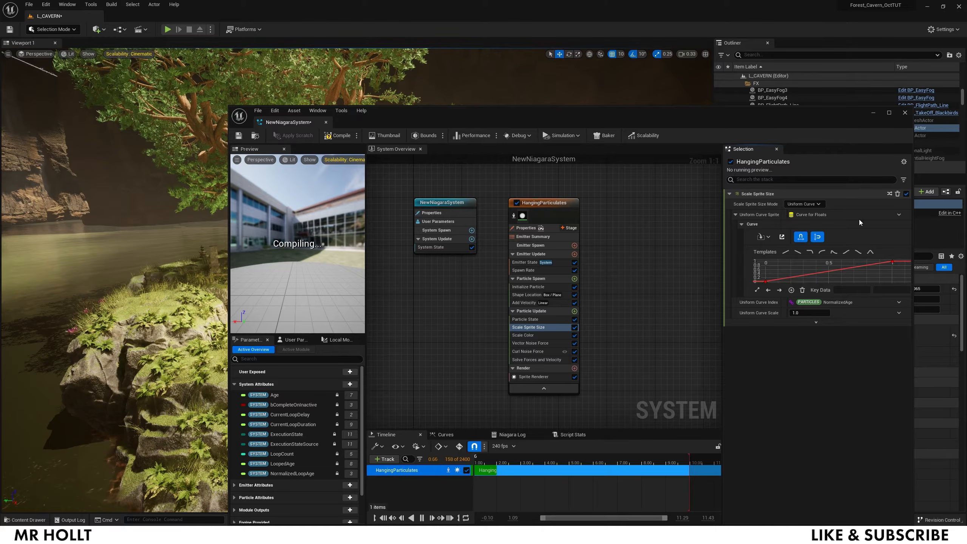
Step: Add a key to the Scale Sprite Size uniform curve at time 0.3 with a value of 0.4
{"action": "left_click", "coordinate": [822, 253]}
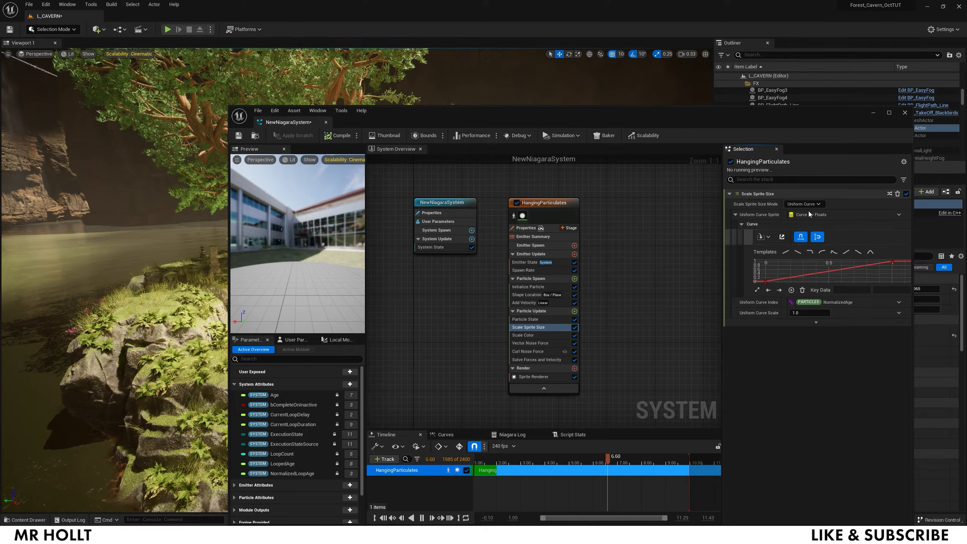
{"action": "left_click", "coordinate": [765, 281]}
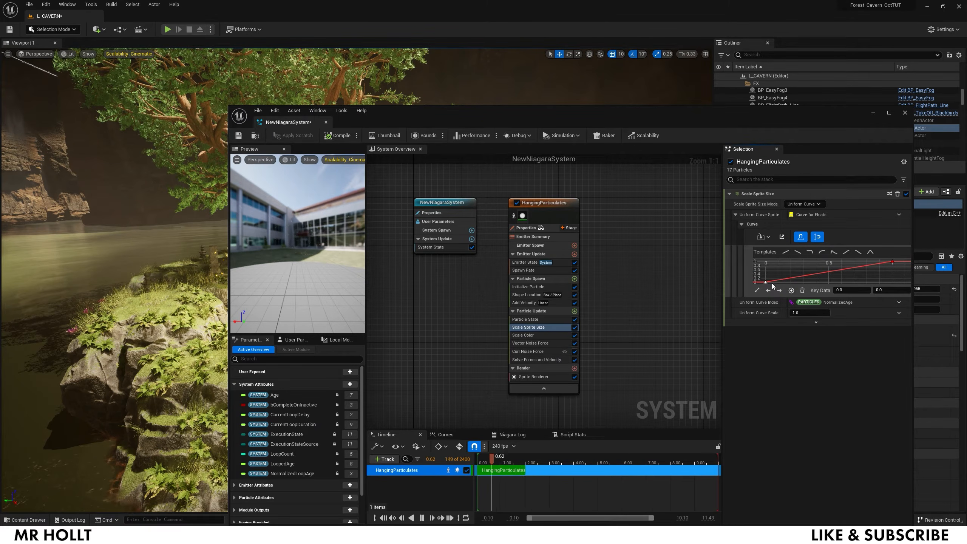
{"action": "left_click", "coordinate": [791, 291]}
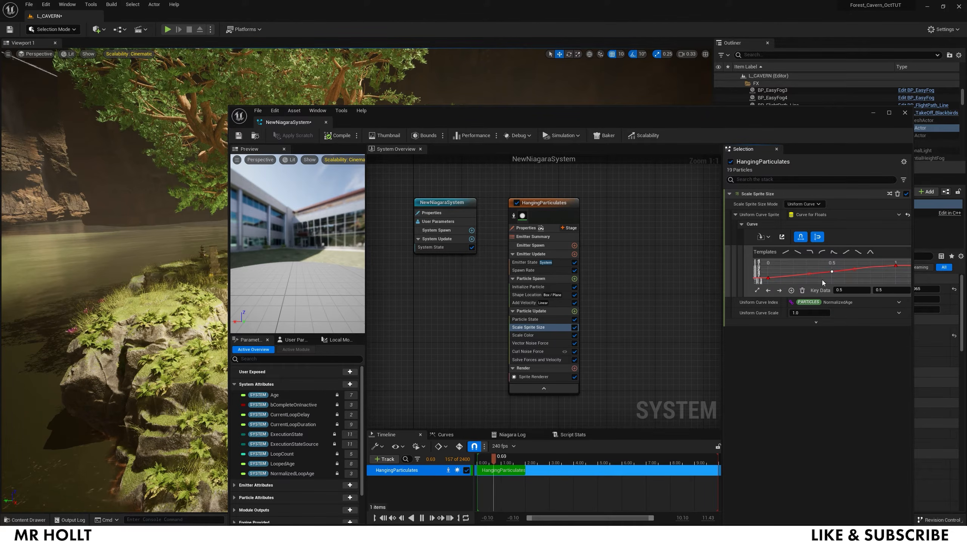
{"action": "left_click", "coordinate": [842, 291]}
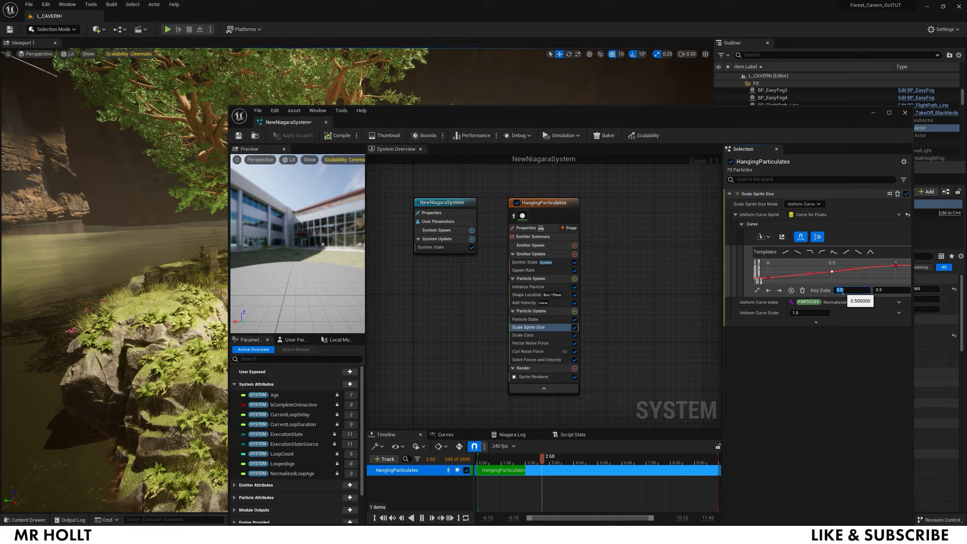
{"action": "type", "text": ".3"}
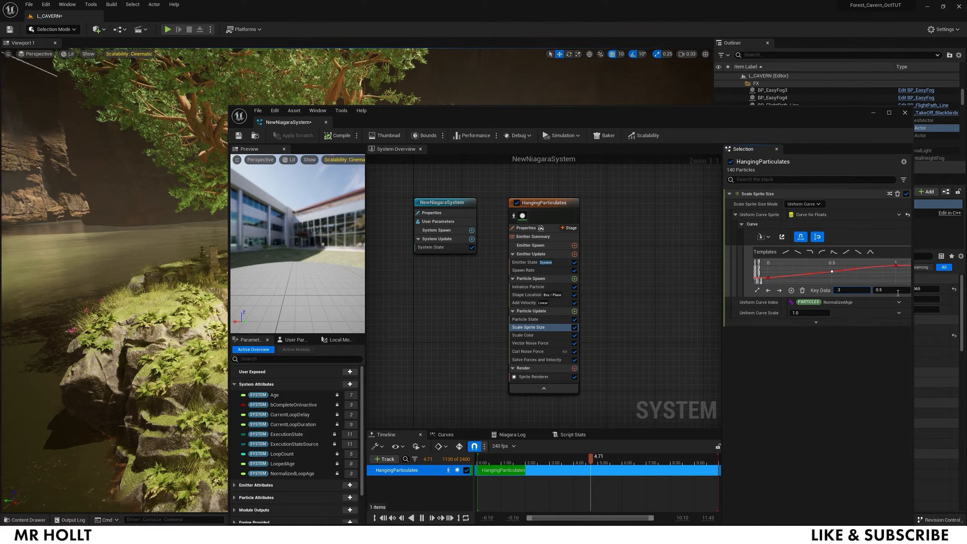
{"action": "left_click", "coordinate": [905, 291]}
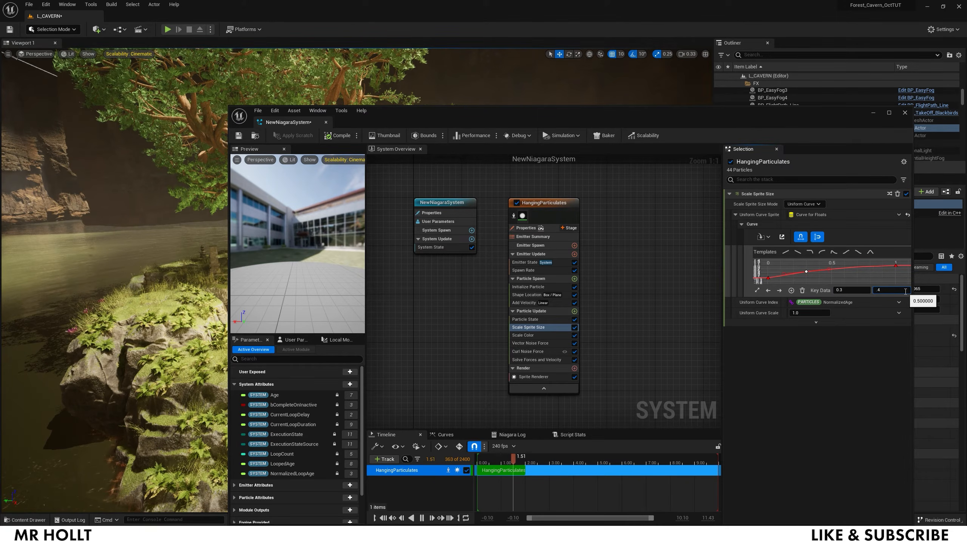
{"action": "type", "text": ".4"}
{"action": "key", "text": "Return"}
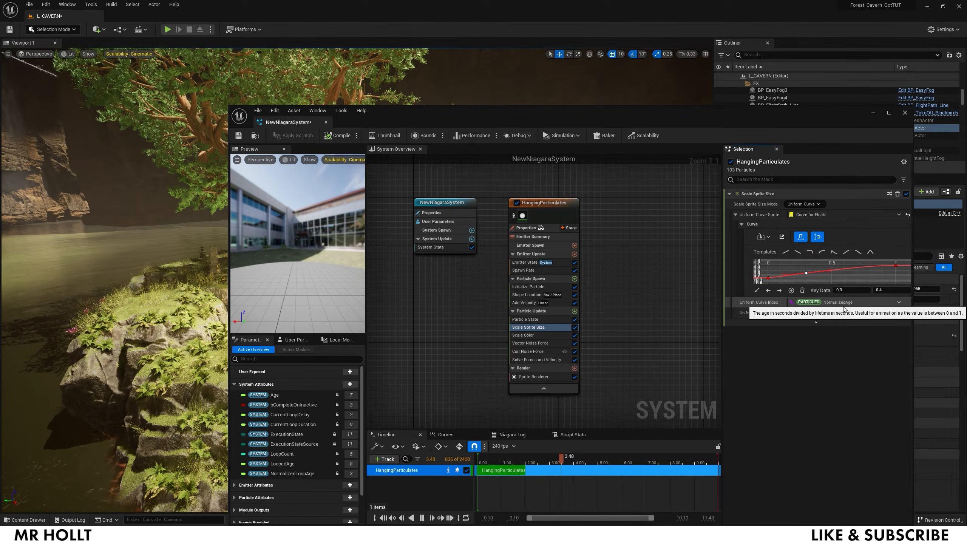
Step: Add another key to the Scale Sprite Size uniform curve at time 0.6 with a value of 0.3
{"action": "left_click", "coordinate": [792, 290]}
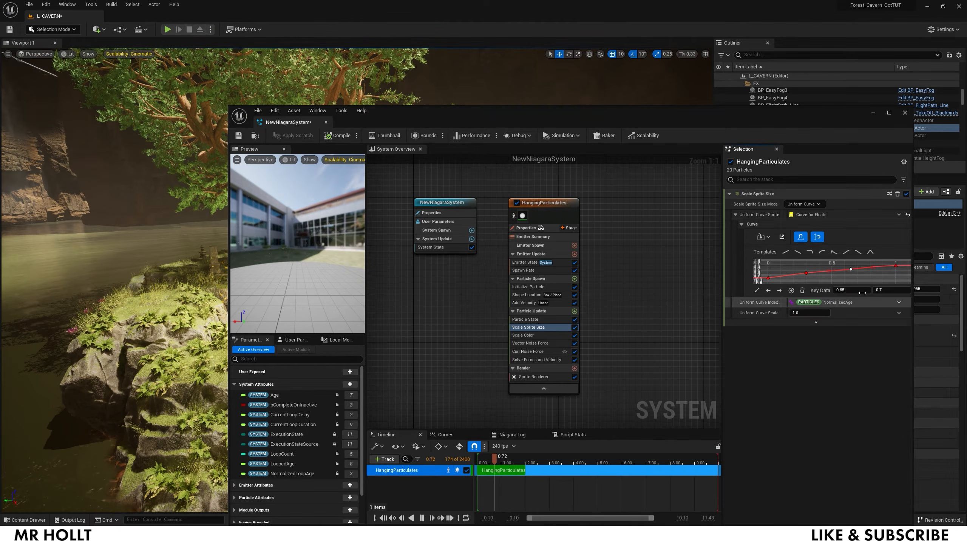
{"action": "left_click", "coordinate": [861, 290]}
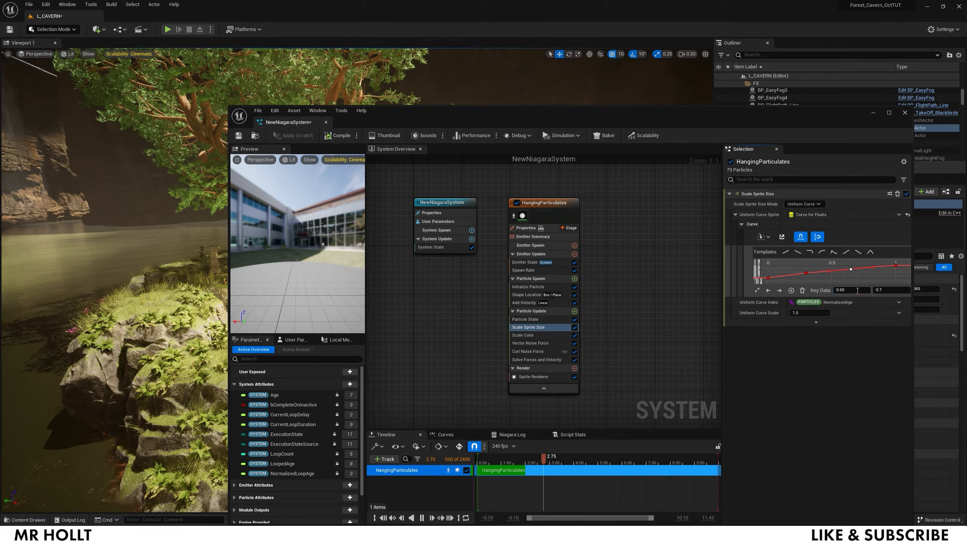
{"action": "type", "text": ".6"}
{"action": "left_click", "coordinate": [880, 289]}
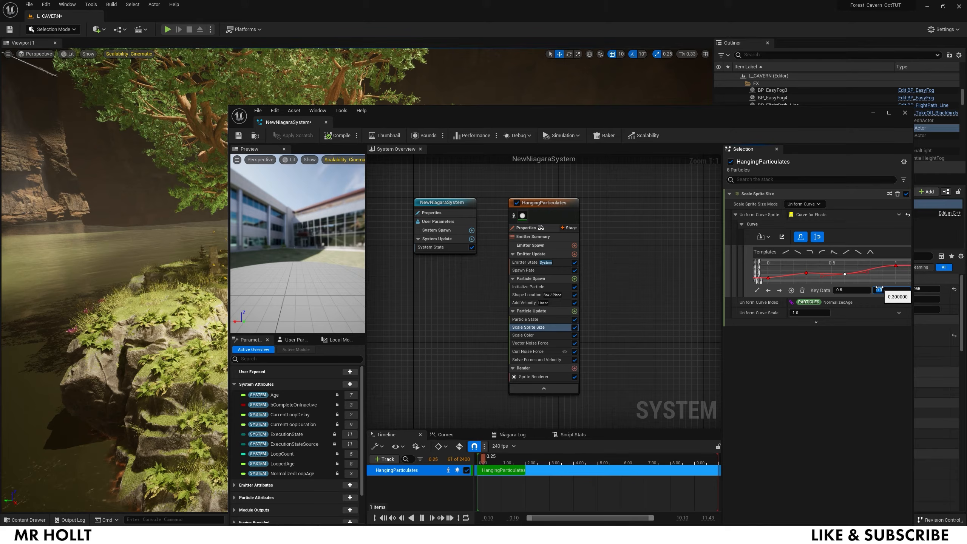
Step: Set the value of the uniform curve's last key, at time 1.0, to 0
{"action": "left_click", "coordinate": [896, 266]}
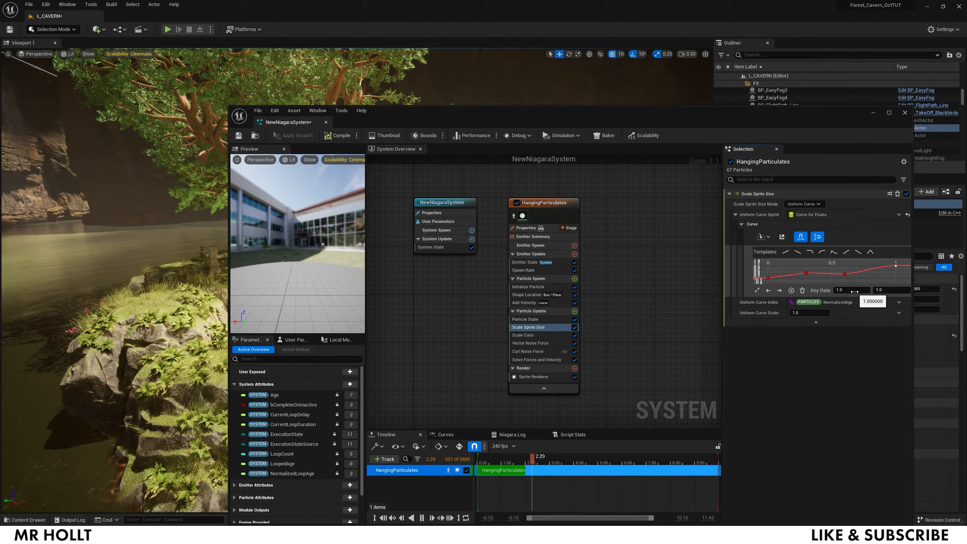
{"action": "left_click", "coordinate": [854, 291]}
{"action": "left_click", "coordinate": [898, 291]}
{"action": "type", "text": "0"}
{"action": "key", "text": "Return"}
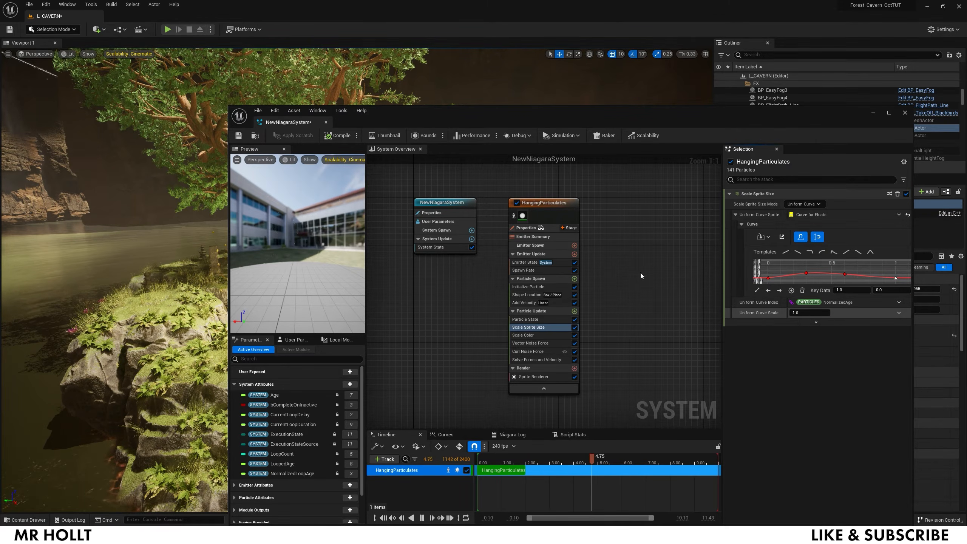
Step: Assign a Vector from Float dynamic input to Scale RGB in the emitter's Scale Color module
{"action": "left_click", "coordinate": [560, 202]}
{"action": "scroll", "coordinate": [849, 323], "scroll_direction": "down", "scroll_amount": 3}
{"action": "scroll", "coordinate": [845, 366], "scroll_direction": "down", "scroll_amount": 15}
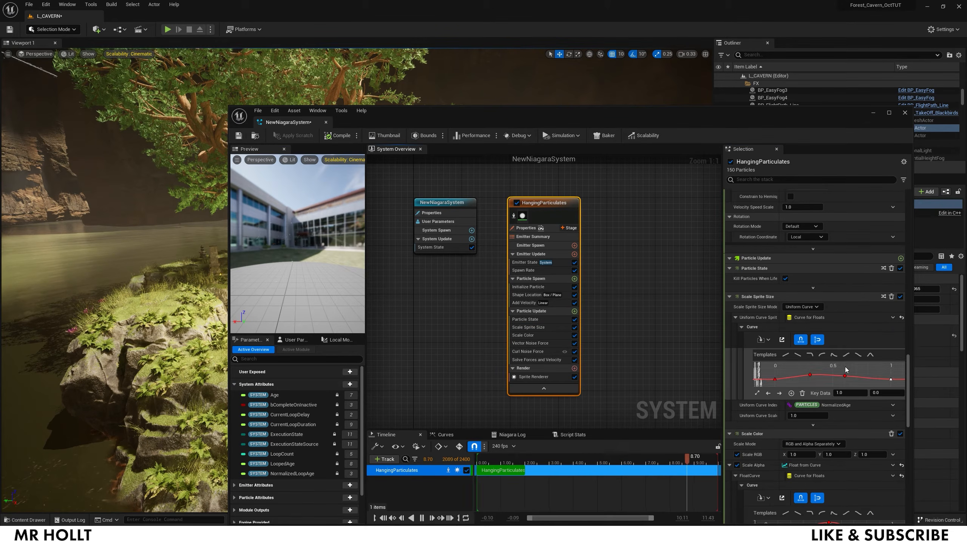
{"action": "scroll", "coordinate": [843, 416], "scroll_direction": "down", "scroll_amount": 5}
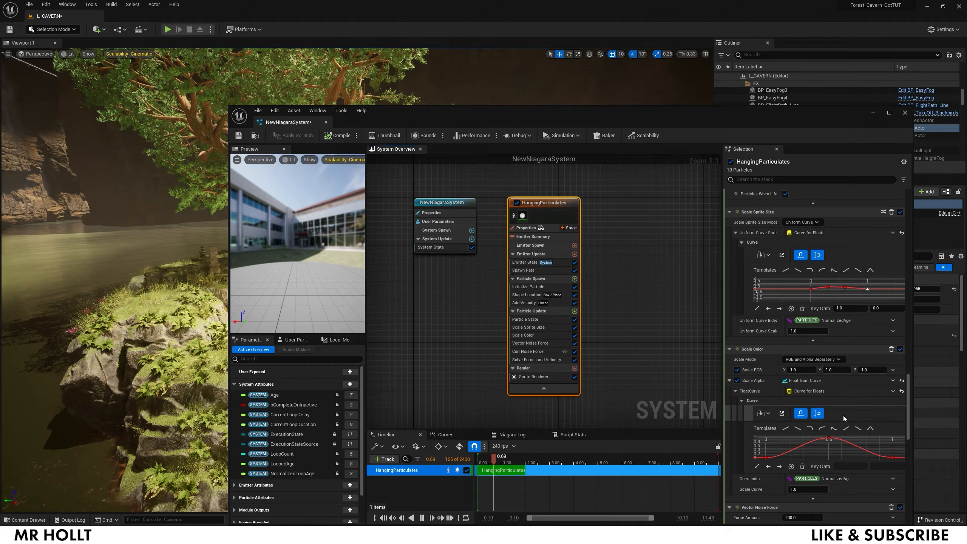
{"action": "scroll", "coordinate": [843, 416], "scroll_direction": "down", "scroll_amount": 2}
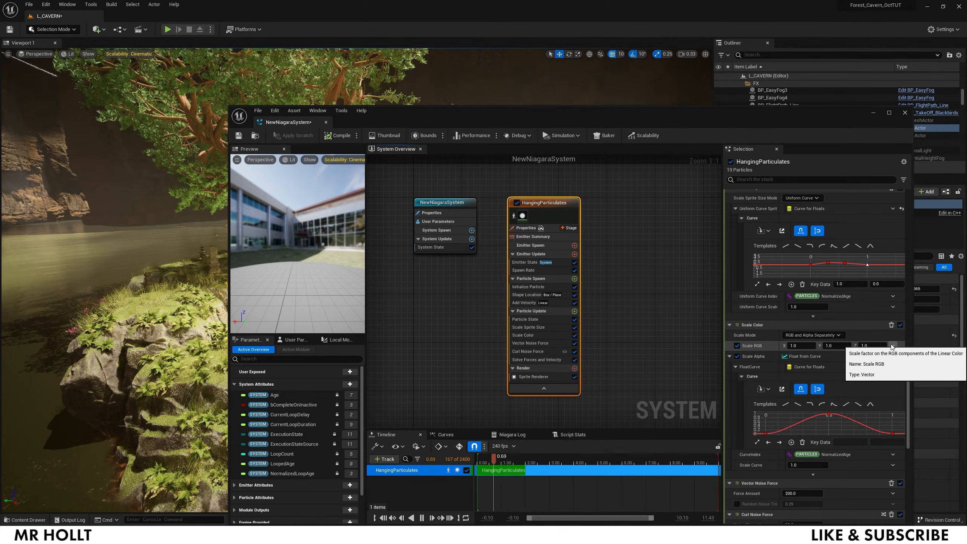
{"action": "left_click", "coordinate": [893, 346]}
{"action": "type", "text": "vector"}
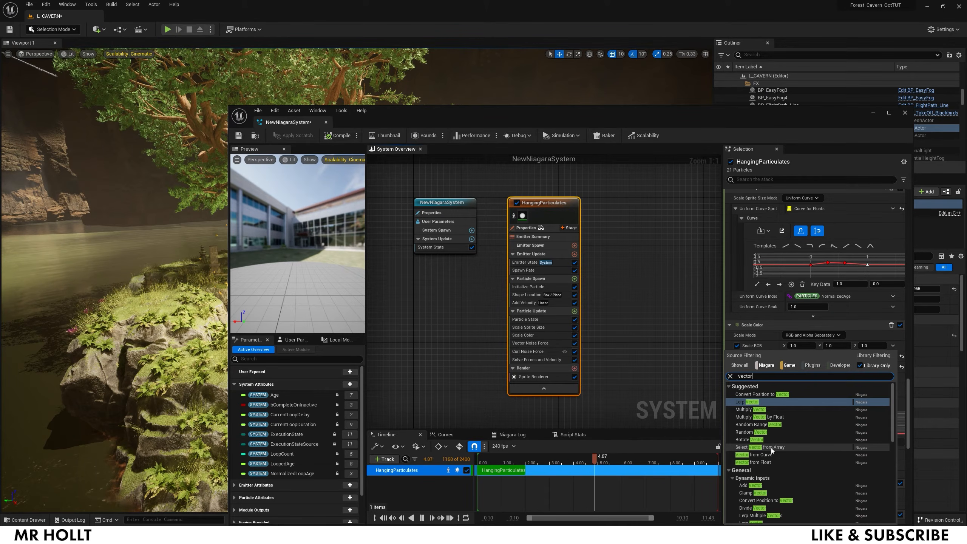
{"action": "left_click", "coordinate": [769, 461]}
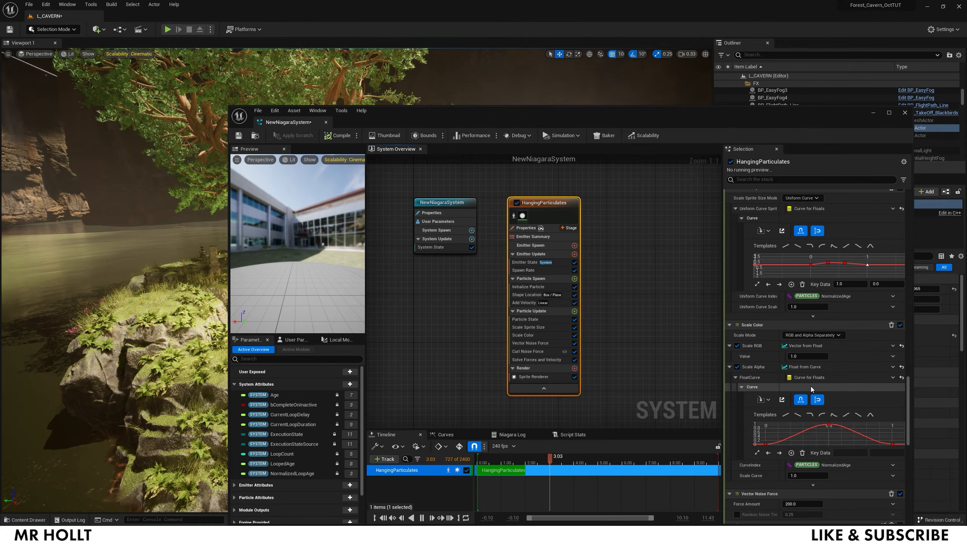
Step: Drive the Scale RGB value with a Random Range Float, minimum 0.35 and maximum 60
{"action": "left_click", "coordinate": [892, 356]}
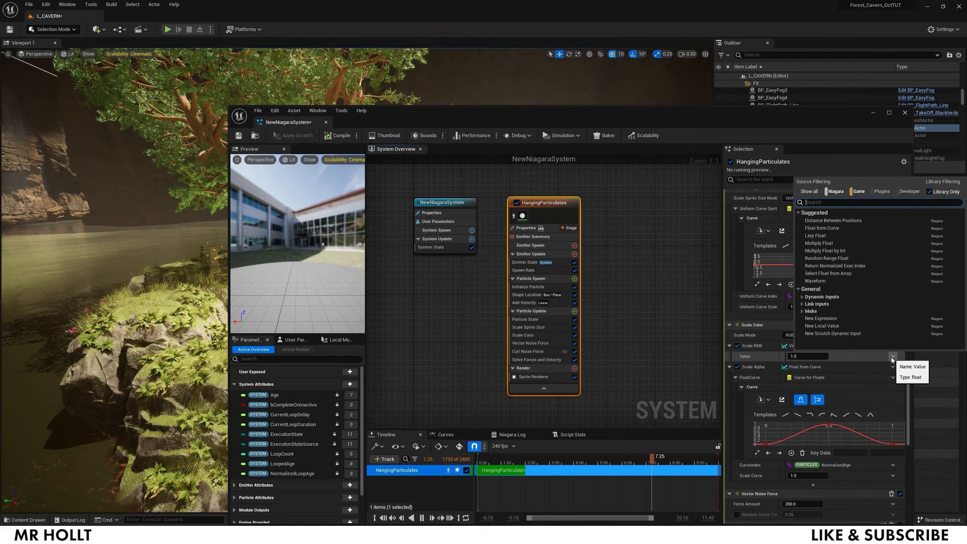
{"action": "type", "text": "random"}
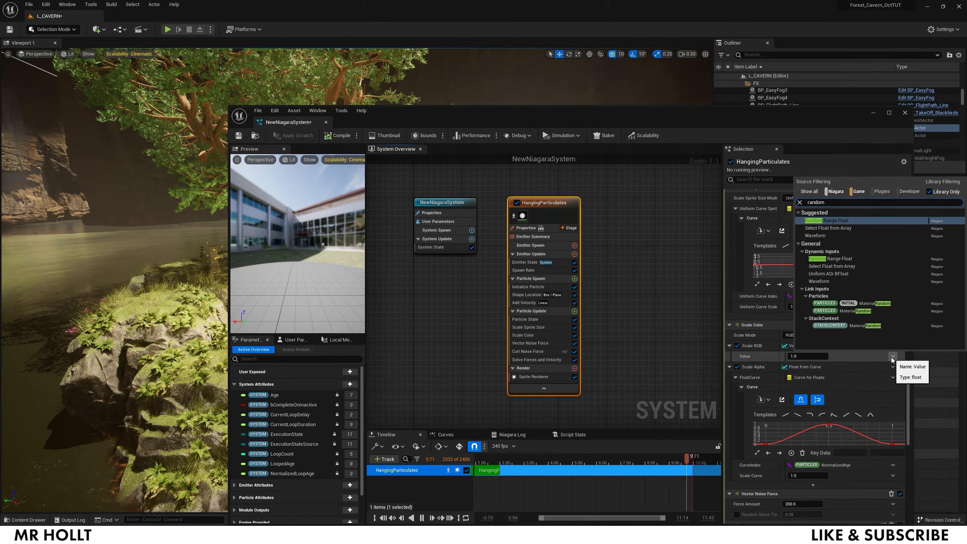
{"action": "left_click", "coordinate": [839, 220]}
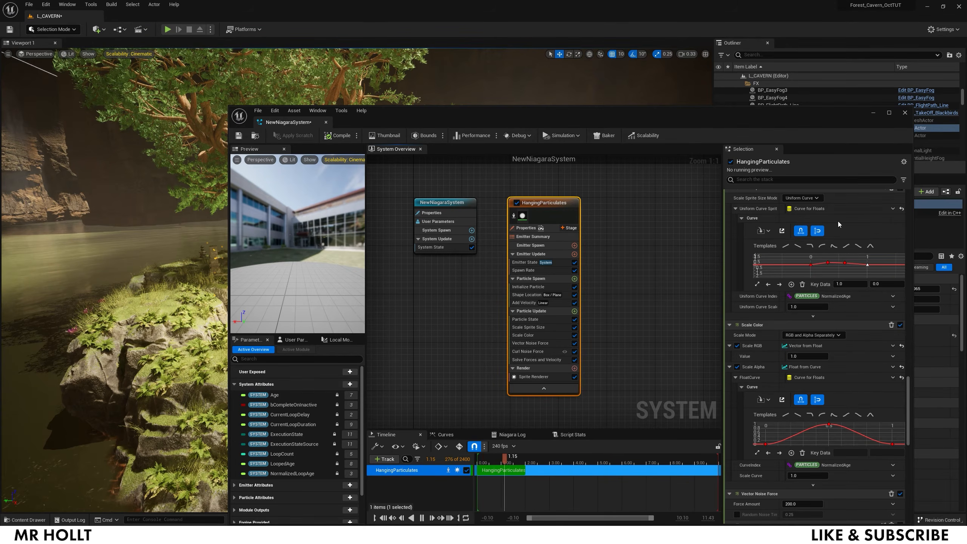
{"action": "left_click", "coordinate": [819, 366]}
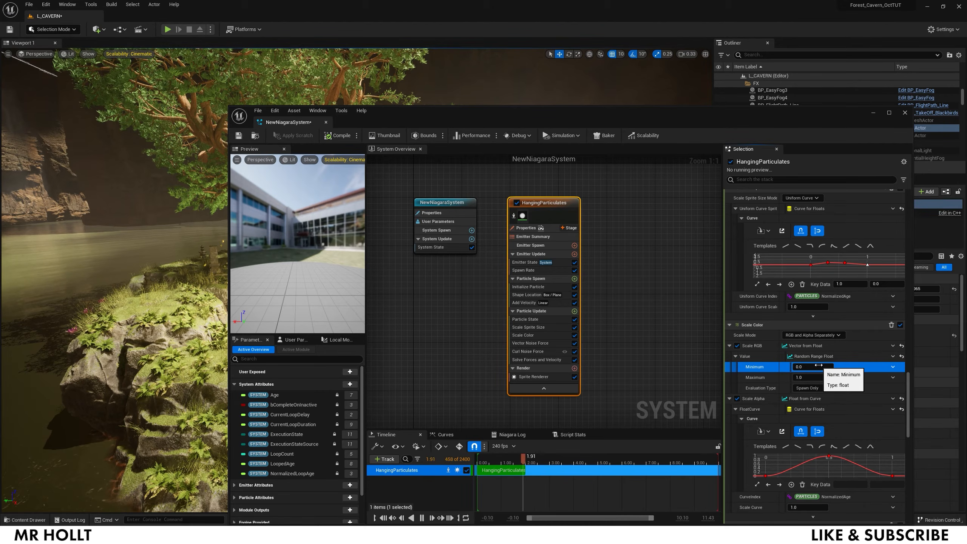
{"action": "left_click", "coordinate": [820, 367]}
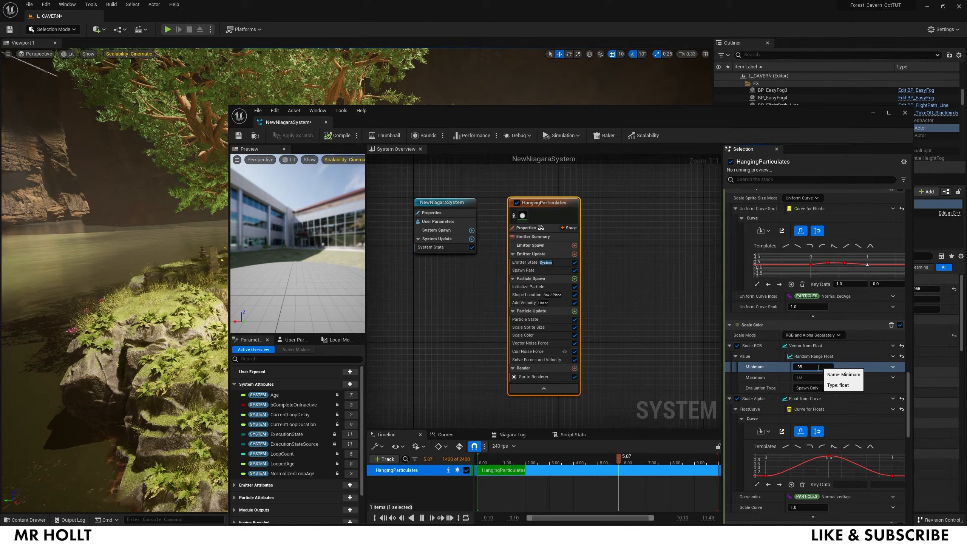
{"action": "left_click", "coordinate": [814, 377]}
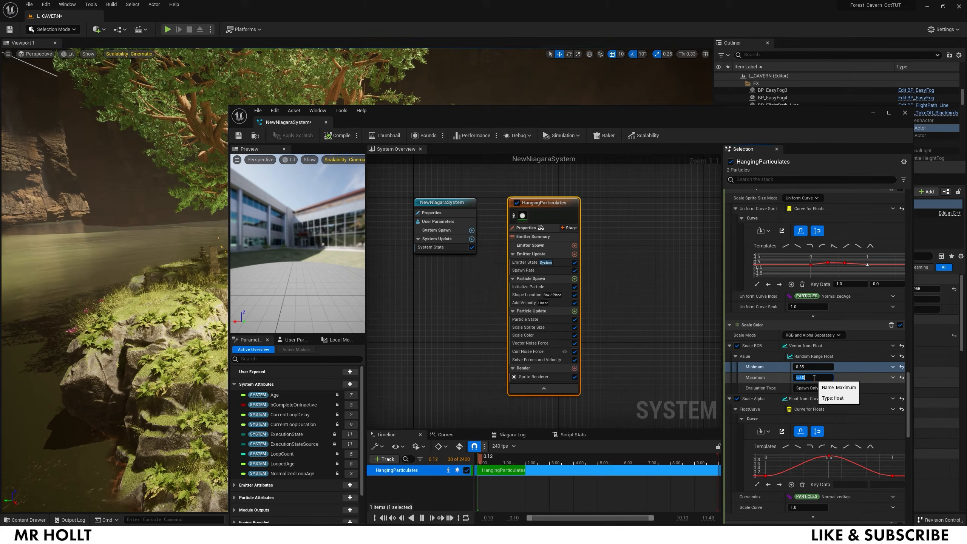
{"action": "type", "text": "60"}
{"action": "key", "text": "Return"}
Step: Set the Force Amount of the Vector Noise Force module to 50
{"action": "scroll", "coordinate": [806, 375], "scroll_direction": "down", "scroll_amount": 5}
{"action": "left_click", "coordinate": [807, 375]}
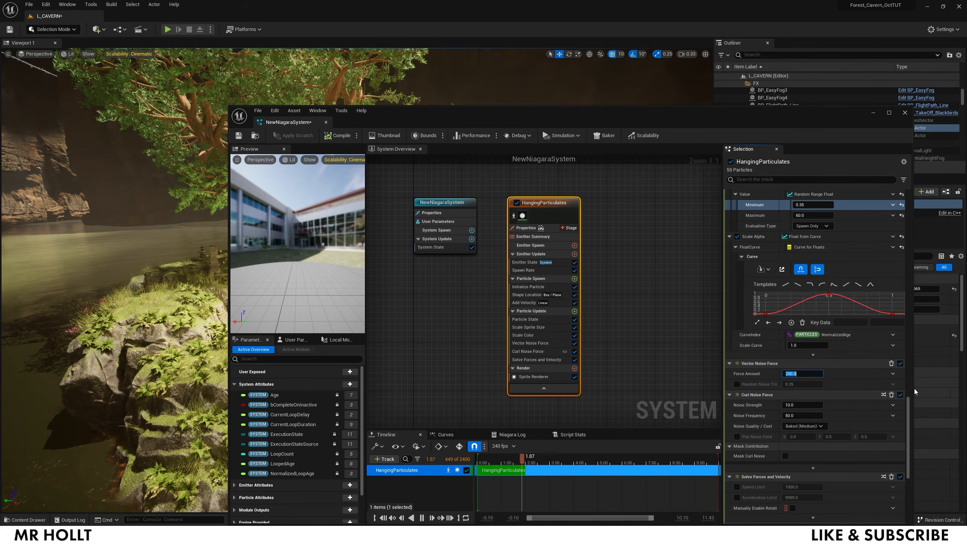
{"action": "type", "text": "5"}
{"action": "key", "text": "Return"}
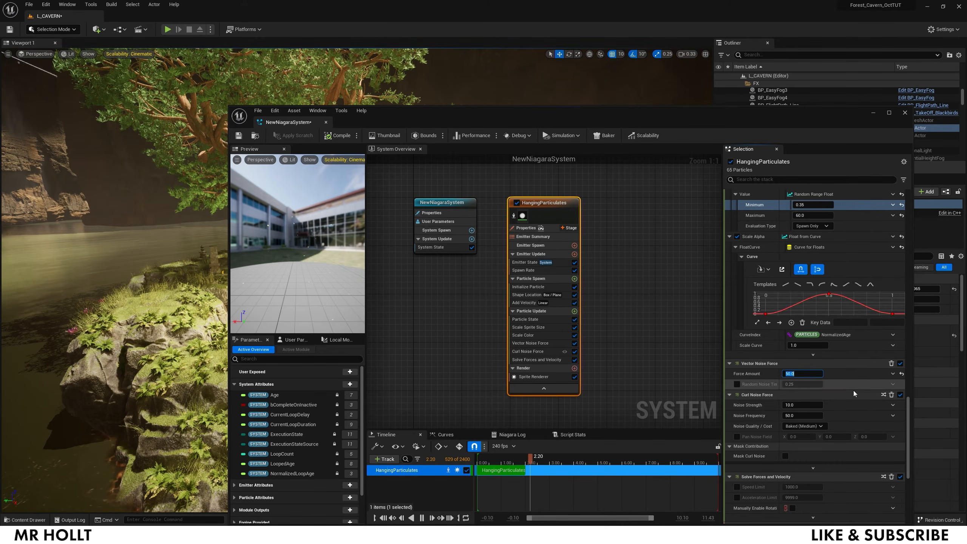
Step: Save the Niagara system and close its editor to return to the cavern level
{"action": "scroll", "coordinate": [853, 390], "scroll_direction": "down", "scroll_amount": 6}
{"action": "scroll", "coordinate": [852, 391], "scroll_direction": "up", "scroll_amount": 6}
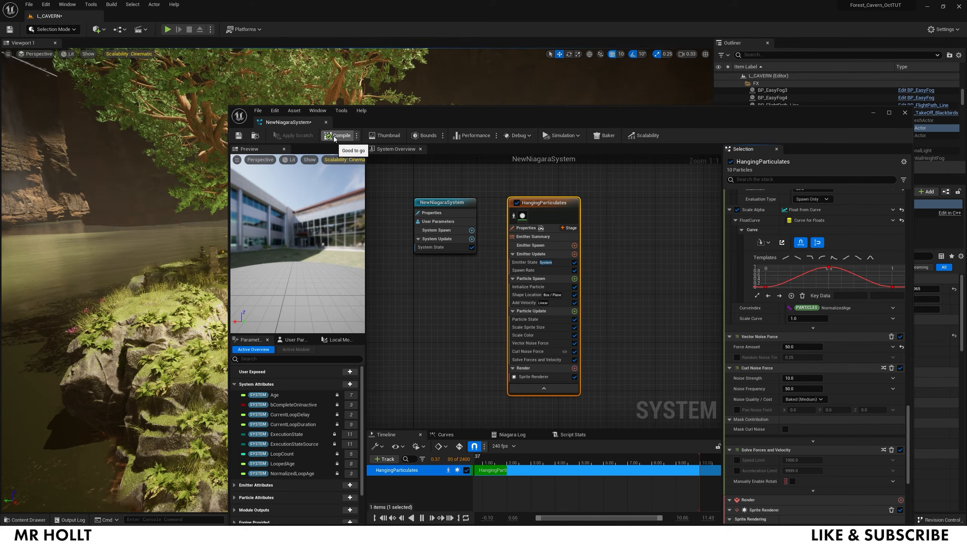
{"action": "left_click", "coordinate": [243, 138]}
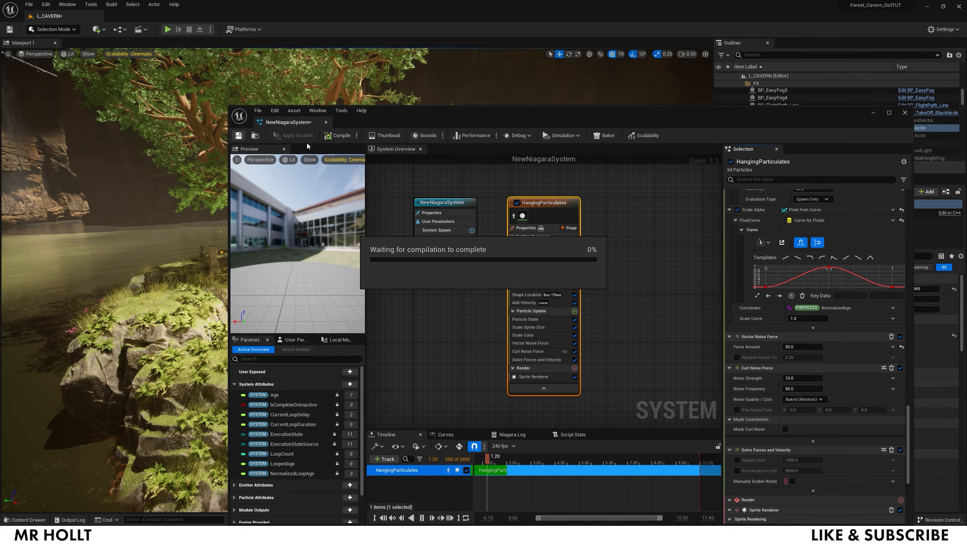
{"action": "left_click", "coordinate": [905, 113]}
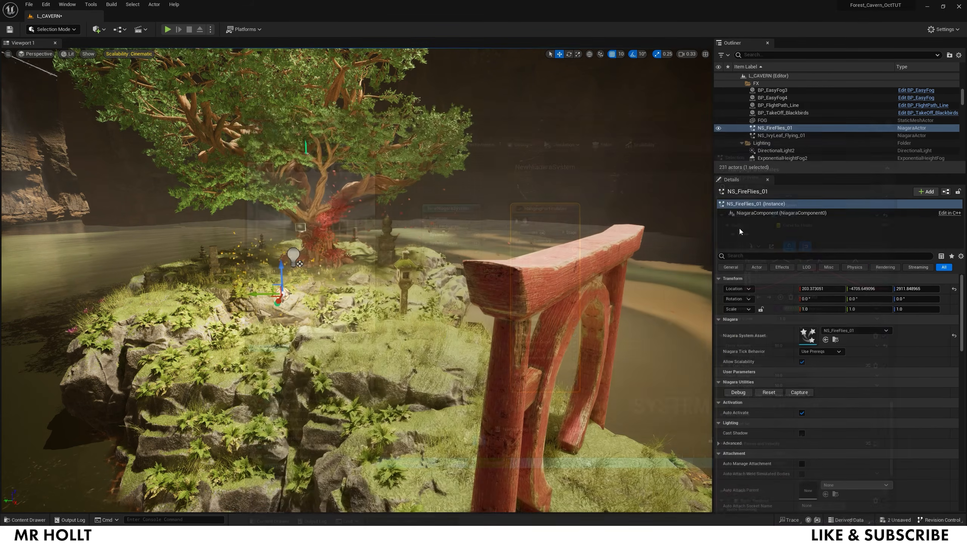
Step: Place the NewNiagaraSystem asset in the cavern level, above the water beyond the wooden boat
{"action": "key", "text": "ctrl+space"}
{"action": "left_click_drag", "start_coordinate": [599, 479], "coordinate": [381, 229]}
{"action": "right_click_drag", "start_coordinate": [380, 229], "coordinate": [552, 303]}
{"action": "left_click_drag", "start_coordinate": [203, 174], "coordinate": [492, 282]}
{"action": "right_click_drag", "start_coordinate": [493, 282], "coordinate": [590, 287]}
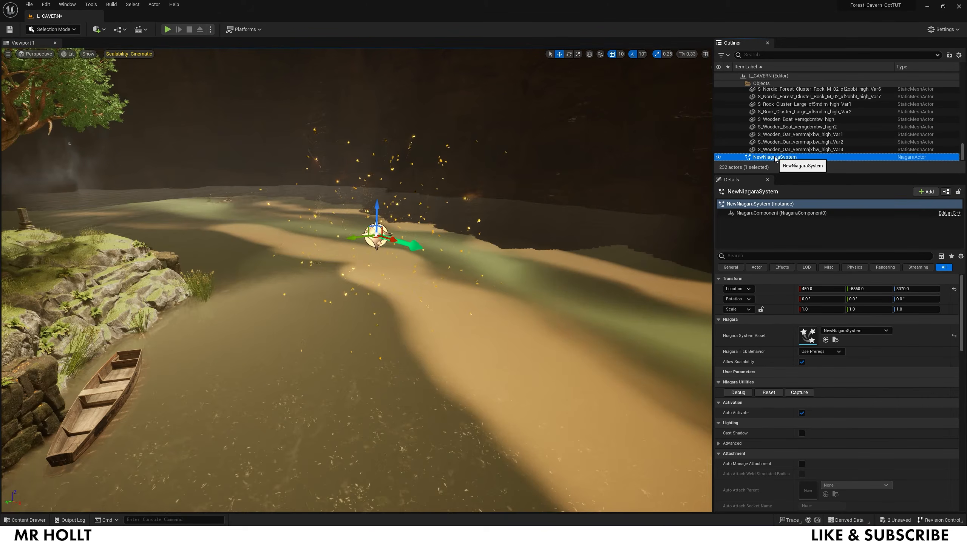
Step: Reopen the placed actor's Niagara system asset and set the emitter's SpawnRate to 1000
{"action": "double_click", "coordinate": [774, 156]}
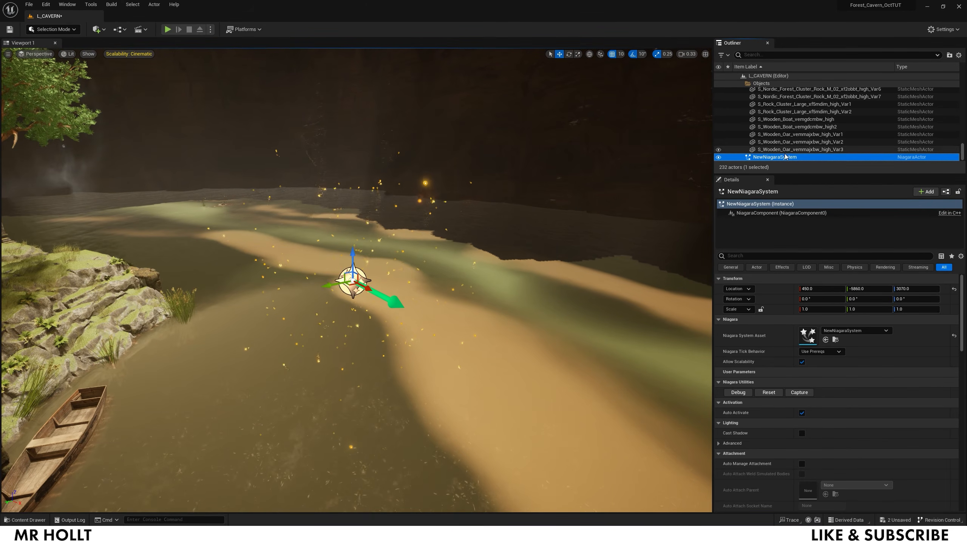
{"action": "double_click", "coordinate": [808, 335]}
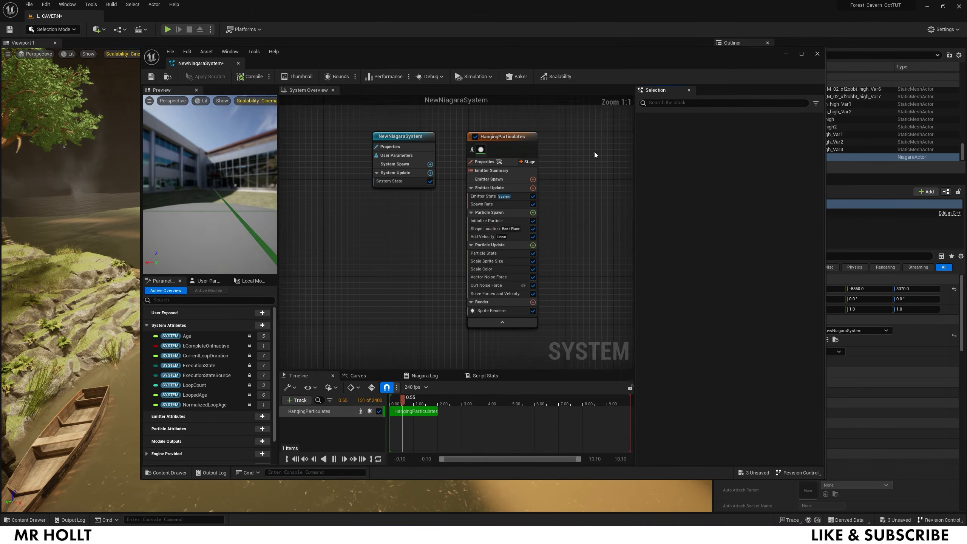
{"action": "left_click", "coordinate": [490, 203]}
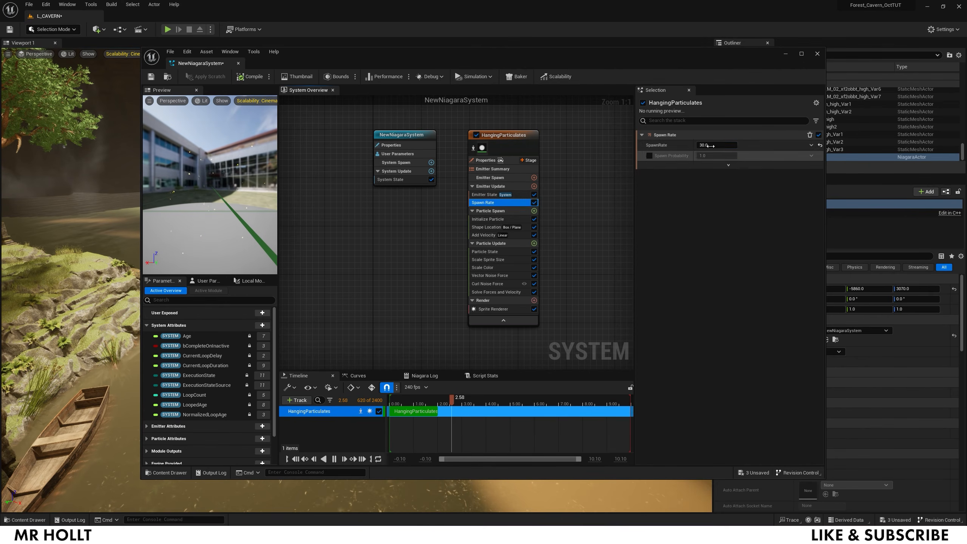
{"action": "left_click", "coordinate": [711, 145]}
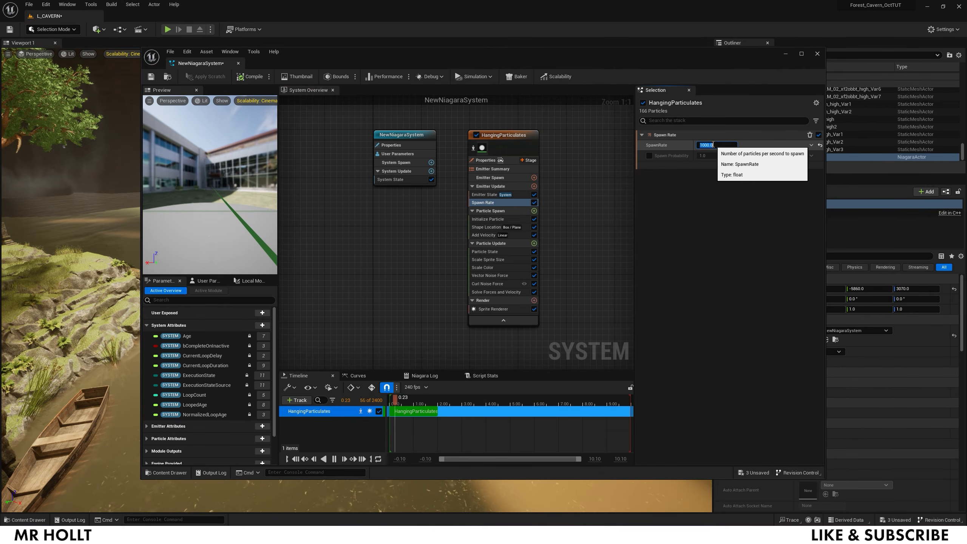
Step: Minimize the Niagara editor and examine the denser particles in the cavern viewport
{"action": "left_click", "coordinate": [786, 53]}
{"action": "left_click", "coordinate": [576, 302]}
{"action": "mouse_move", "coordinate": [576, 302]}
{"action": "right_mouse_down"}
{"action": "mouse_move", "coordinate": [577, 253]}
{"action": "mouse_move", "coordinate": [571, 304]}
{"action": "right_mouse_up"}
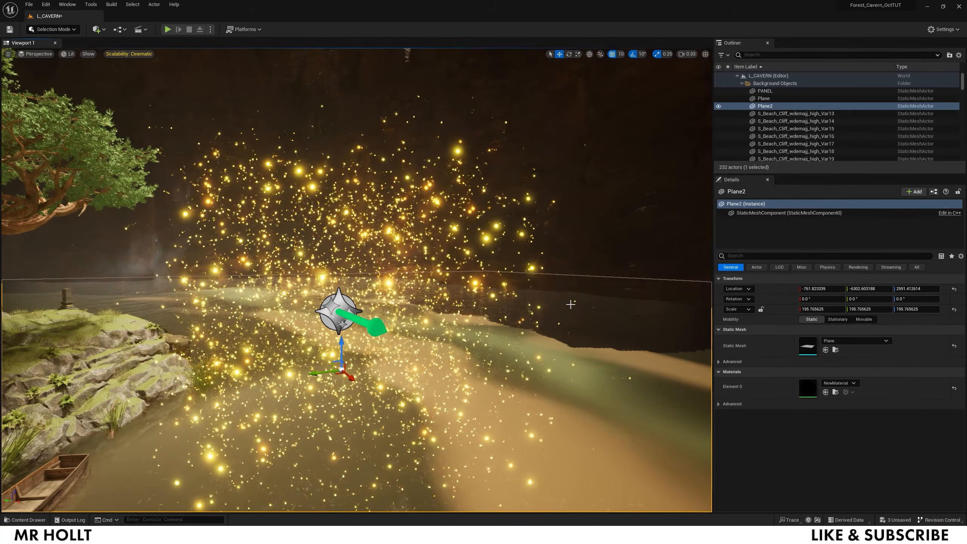